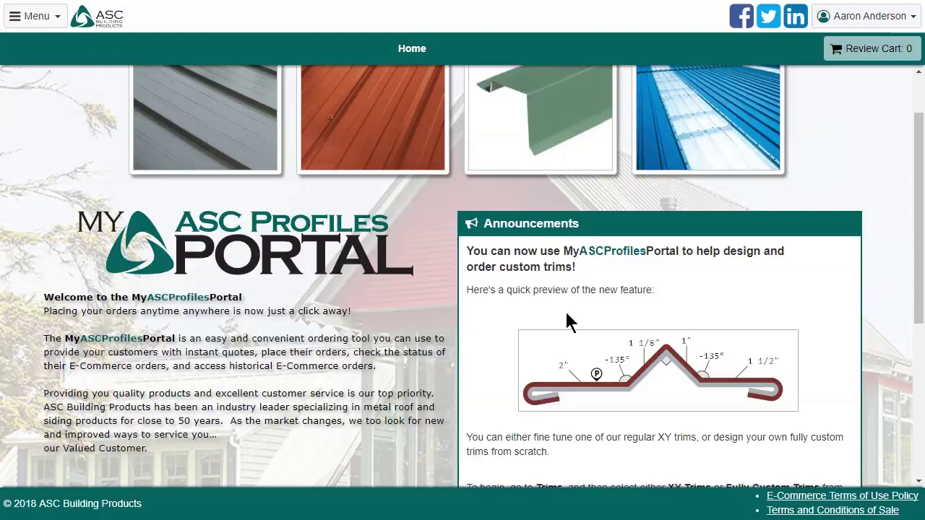
- From the top of the home page, open the Trims card to reach Select Trims
{"action": "scroll", "coordinate": [423, 383], "scroll_direction": "up", "scroll_amount": 1}
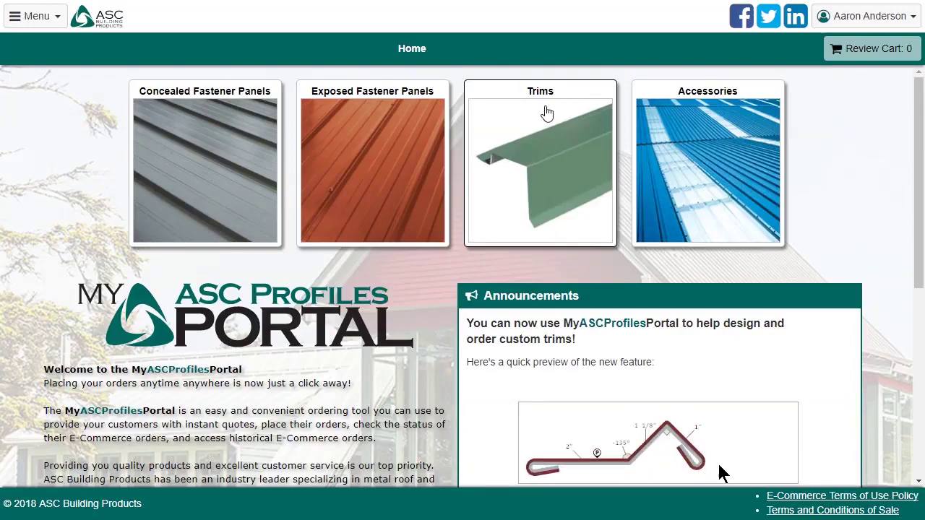
{"action": "left_click", "coordinate": [544, 123]}
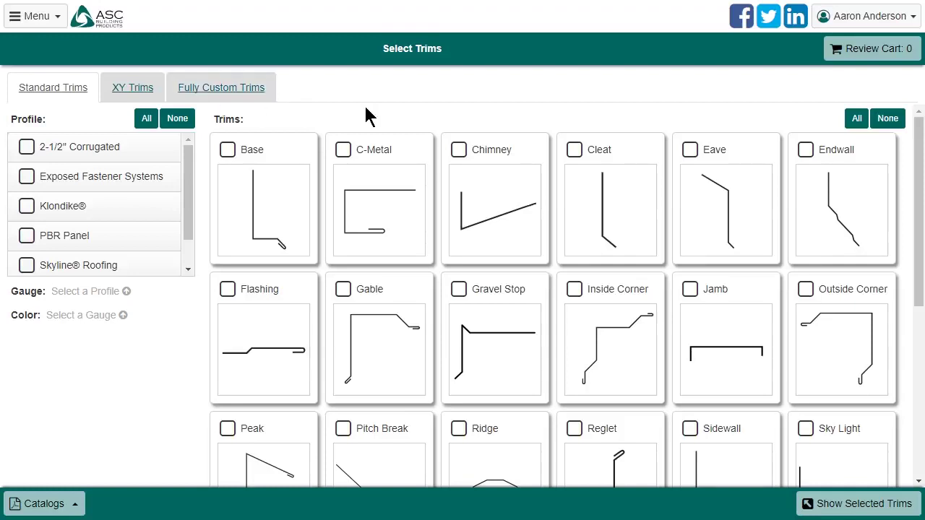
- Open the Custom Eave with Hemmed Drip Edge XY trim and set it to 26G, Canyon Red
{"action": "left_click", "coordinate": [135, 93]}
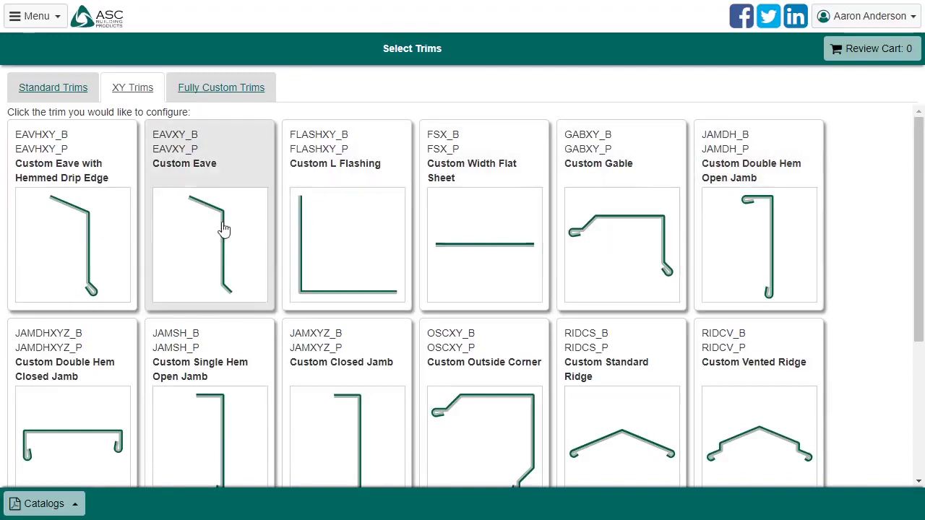
{"action": "left_click", "coordinate": [76, 213]}
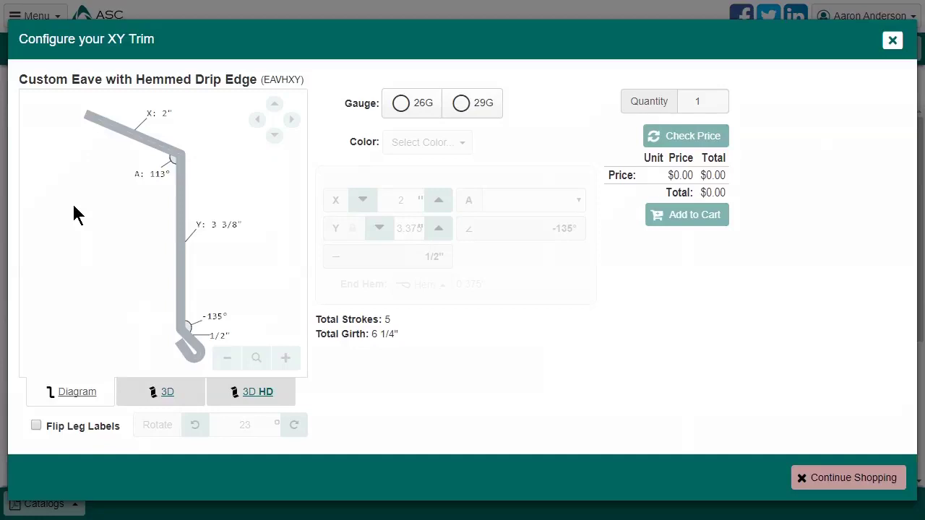
{"action": "left_click", "coordinate": [425, 114]}
{"action": "left_click", "coordinate": [427, 142]}
{"action": "left_click", "coordinate": [427, 189]}
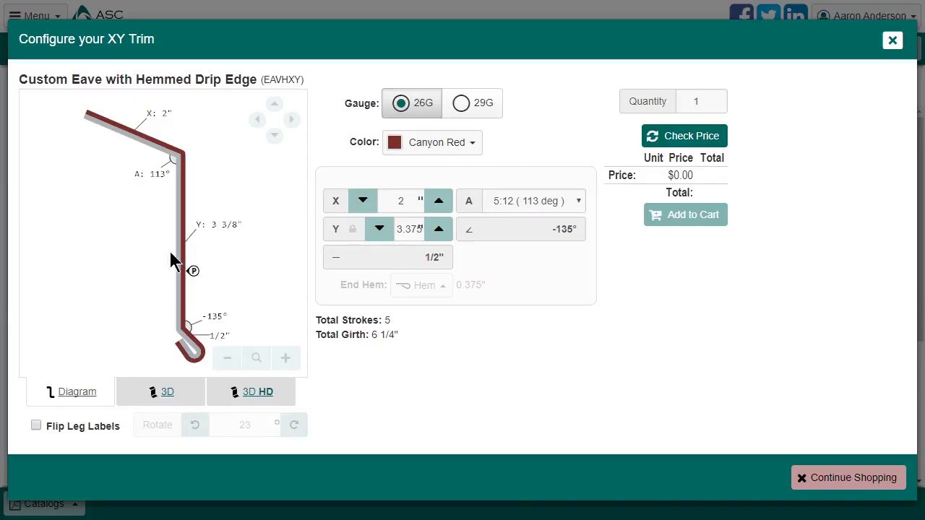
{"action": "scroll", "coordinate": [159, 248], "scroll_direction": "up", "scroll_amount": 5}
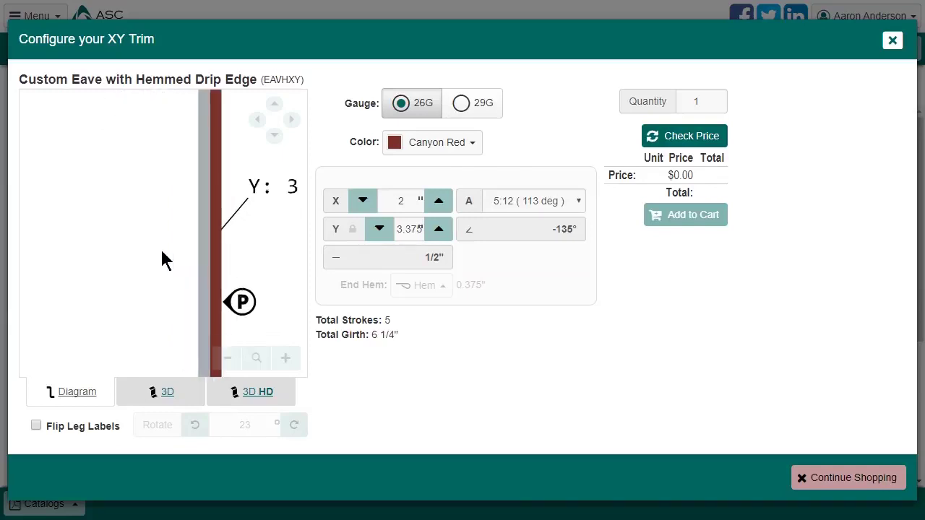
{"action": "scroll", "coordinate": [162, 261], "scroll_direction": "down", "scroll_amount": 3}
{"action": "left_click", "coordinate": [227, 358]}
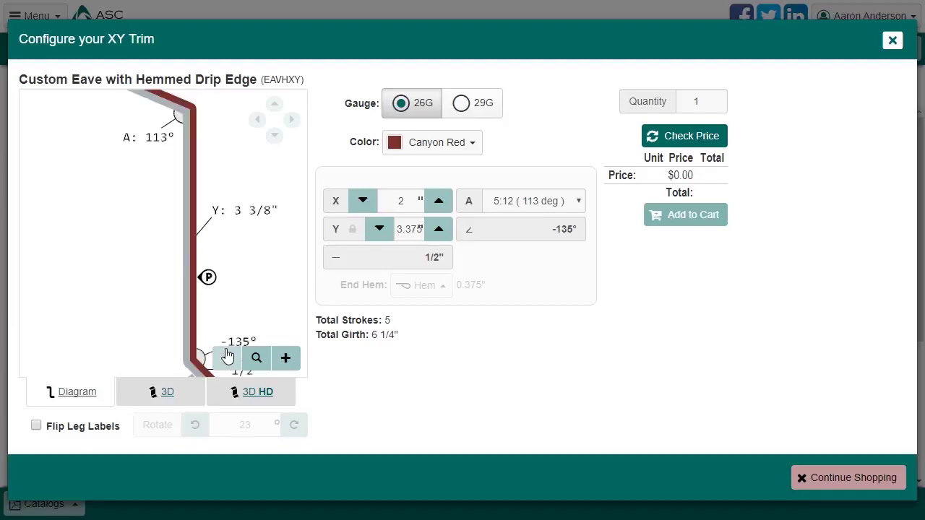
{"action": "left_click", "coordinate": [285, 359]}
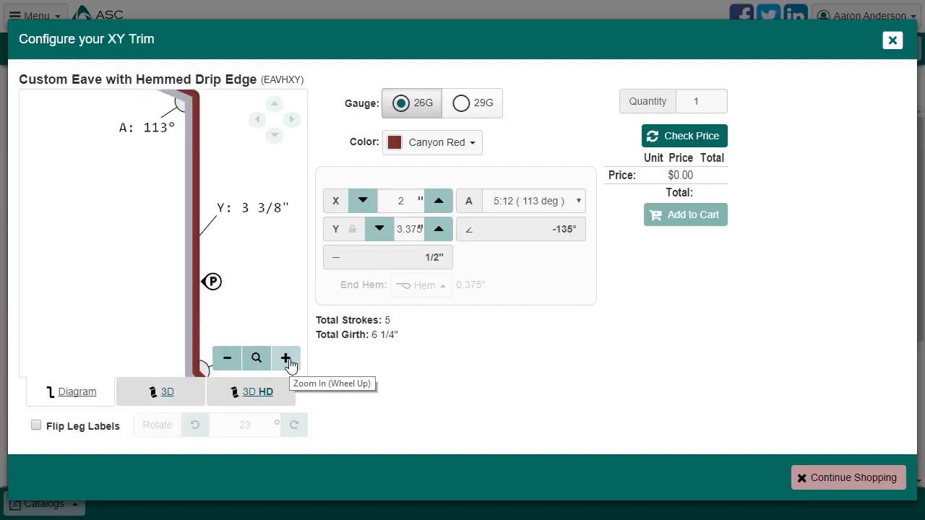
{"action": "left_click", "coordinate": [256, 358]}
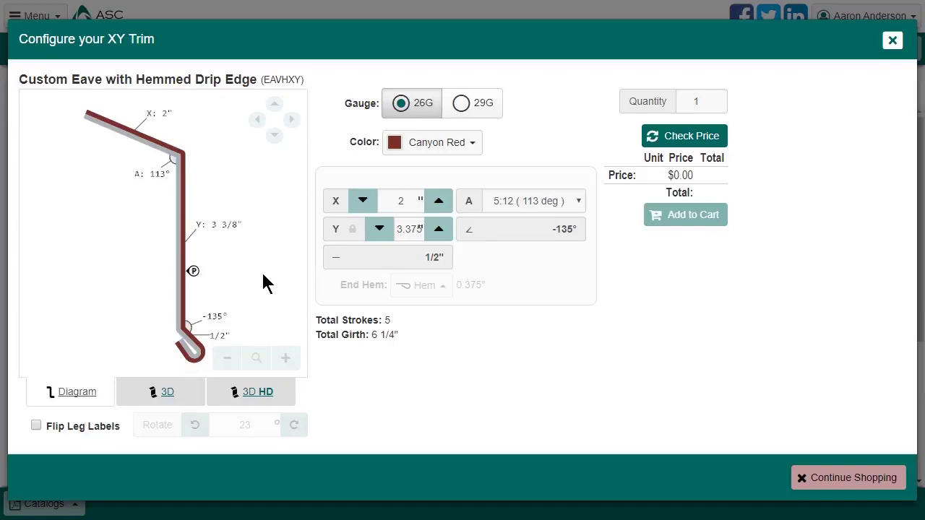
{"action": "mouse_move", "coordinate": [215, 252]}
{"action": "left_mouse_down"}
{"action": "mouse_move", "coordinate": [157, 253]}
{"action": "mouse_move", "coordinate": [242, 261]}
{"action": "mouse_move", "coordinate": [271, 221]}
{"action": "mouse_move", "coordinate": [214, 231]}
{"action": "mouse_move", "coordinate": [217, 248]}
{"action": "left_mouse_up"}
{"action": "left_click", "coordinate": [275, 106]}
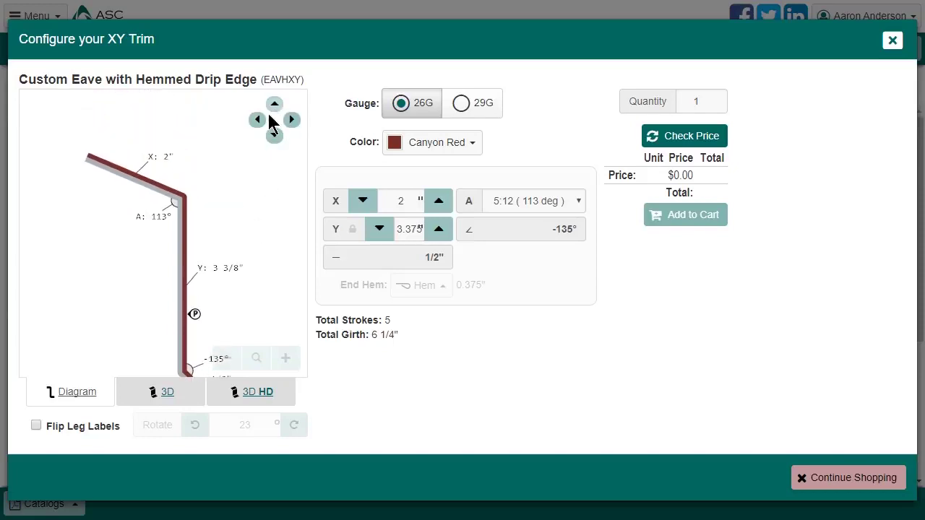
{"action": "left_click", "coordinate": [258, 119]}
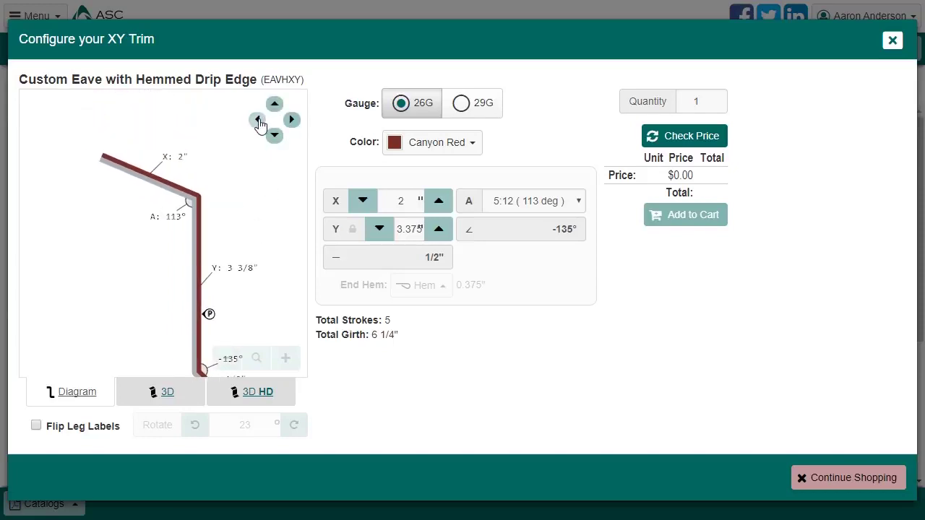
{"action": "left_click", "coordinate": [255, 358]}
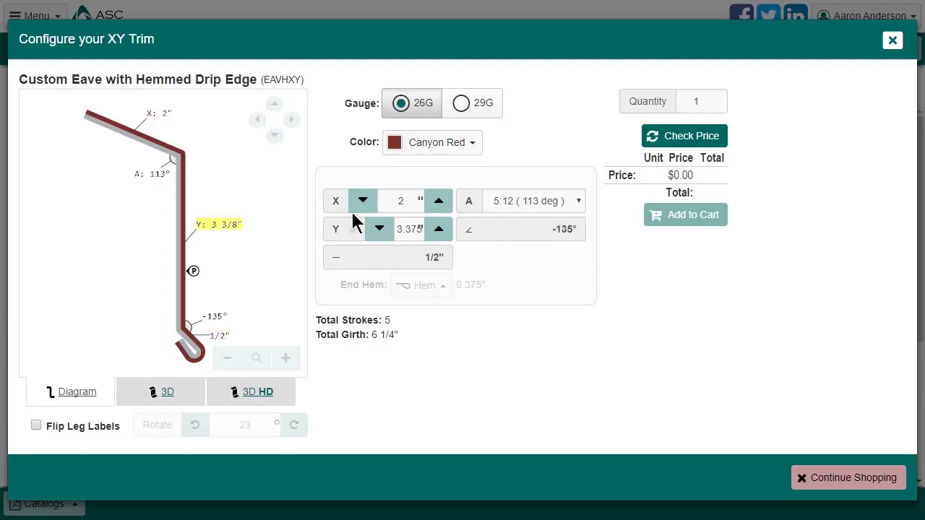
- Set X to 3, step it up to 3.9375 (3 15/16"), and pick angle A 6:12 (117°)
{"action": "left_click", "coordinate": [401, 203]}
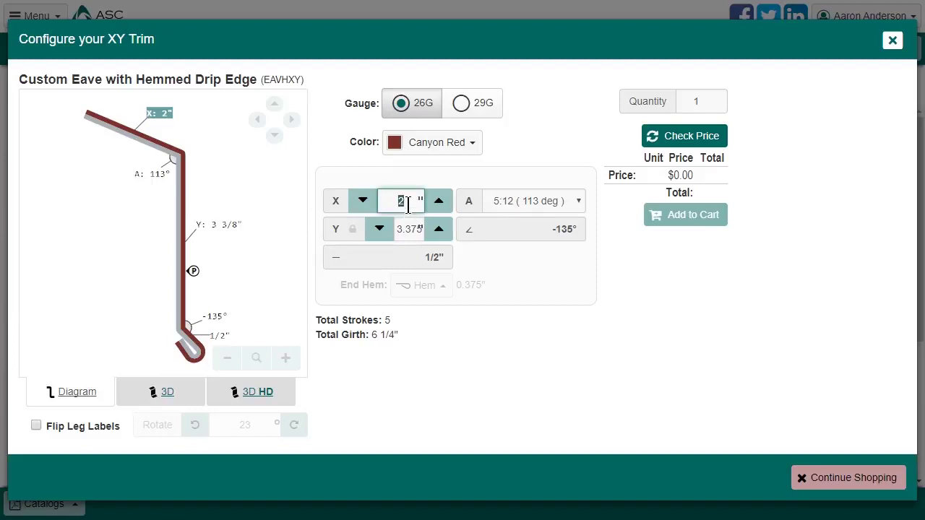
{"action": "type", "text": "3"}
{"action": "left_click", "coordinate": [431, 179]}
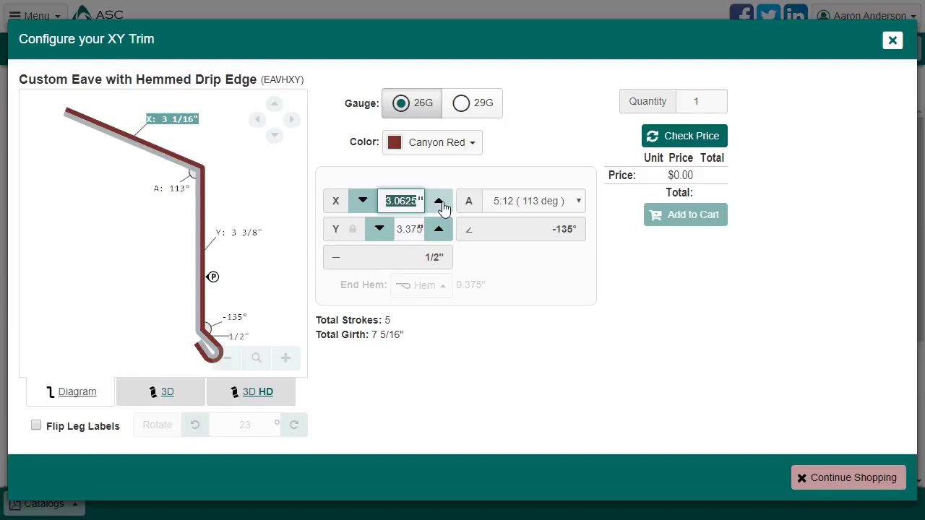
{"action": "left_click", "coordinate": [440, 203]}
{"action": "left_click", "coordinate": [440, 203]}
{"action": "left_click", "coordinate": [440, 203]}
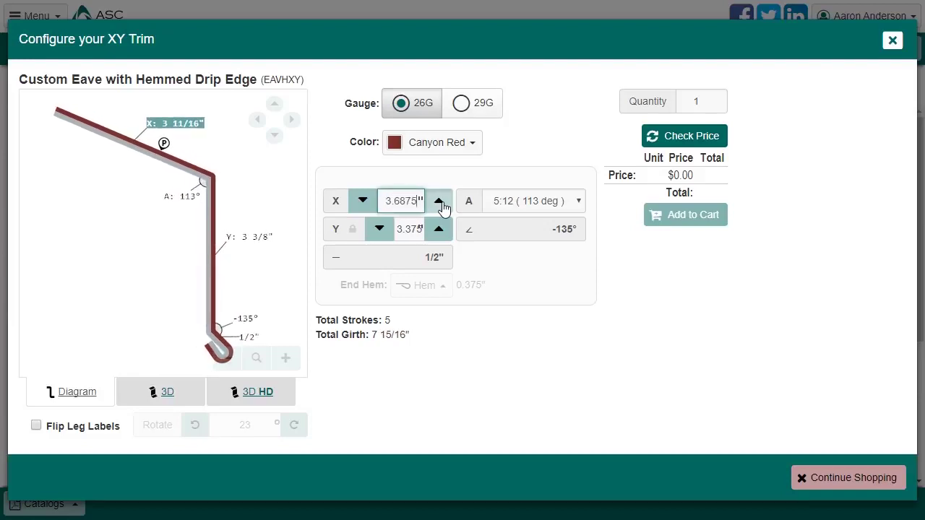
{"action": "left_click", "coordinate": [440, 203]}
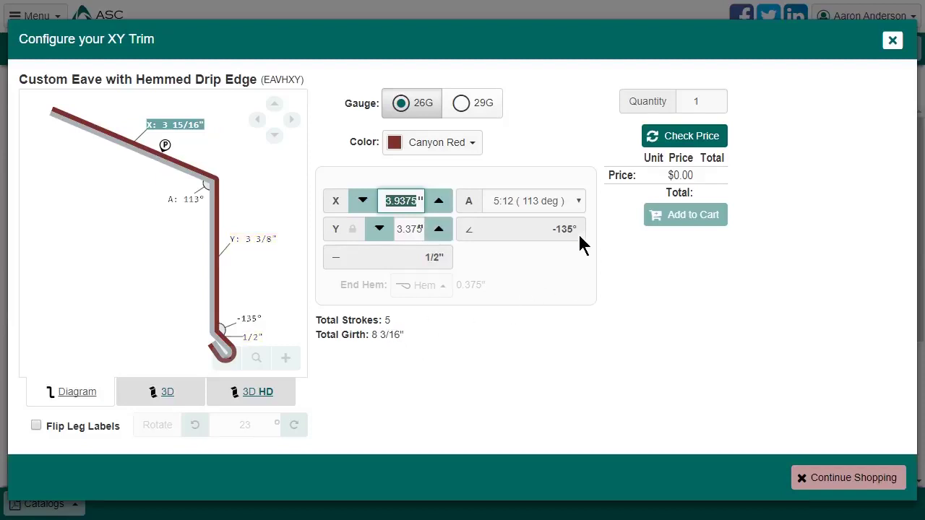
{"action": "left_click", "coordinate": [577, 201]}
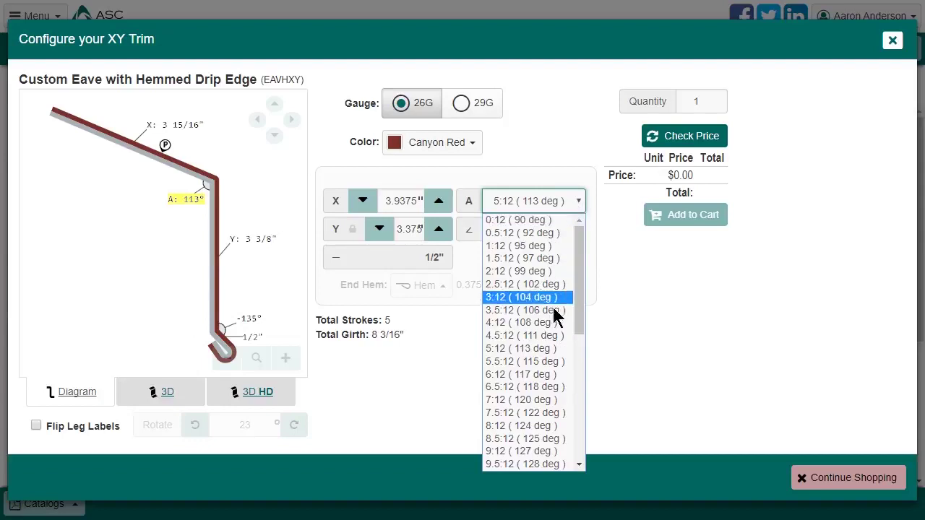
{"action": "left_click", "coordinate": [535, 375]}
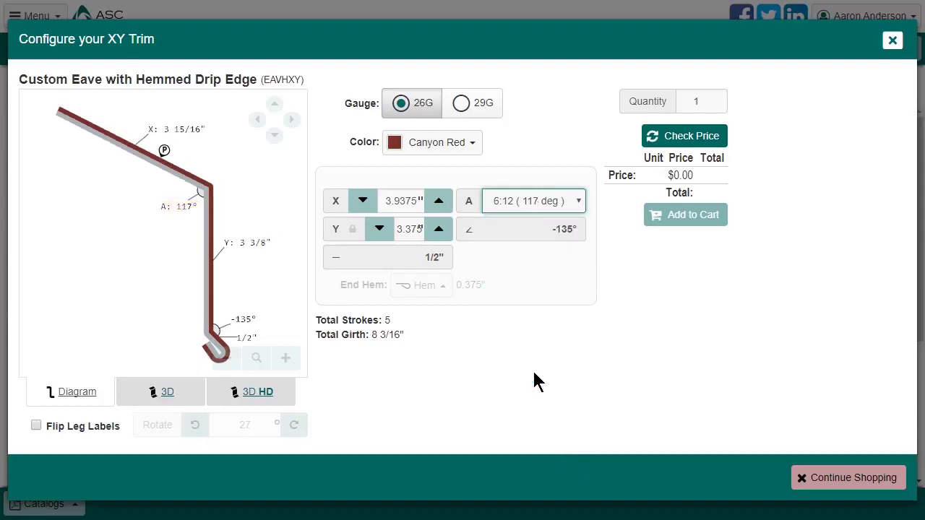
- Change angle A to 3.5:12 (106°) and inspect the trim in the rotated 3D HD preview
{"action": "key", "text": "Up"}
{"action": "key", "text": "Up"}
{"action": "key", "text": "Up"}
{"action": "key", "text": "Up"}
{"action": "key", "text": "Up"}
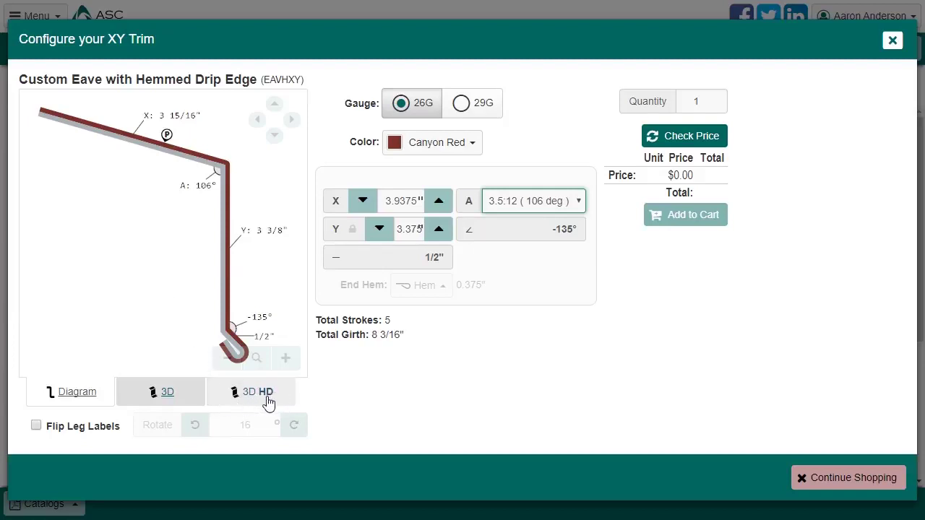
{"action": "left_click", "coordinate": [266, 395]}
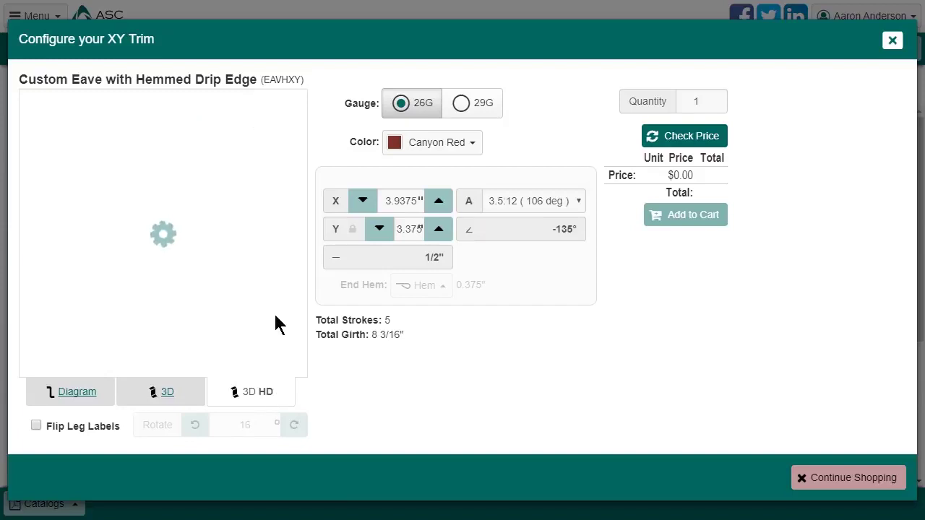
{"action": "scroll", "coordinate": [239, 234], "scroll_direction": "up", "scroll_amount": 3}
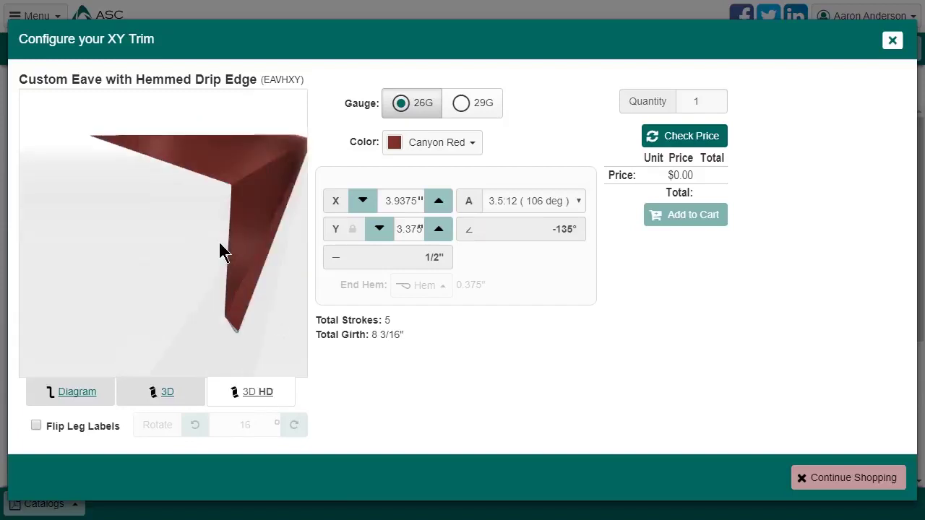
{"action": "left_click_drag", "start_coordinate": [219, 242], "coordinate": [239, 256]}
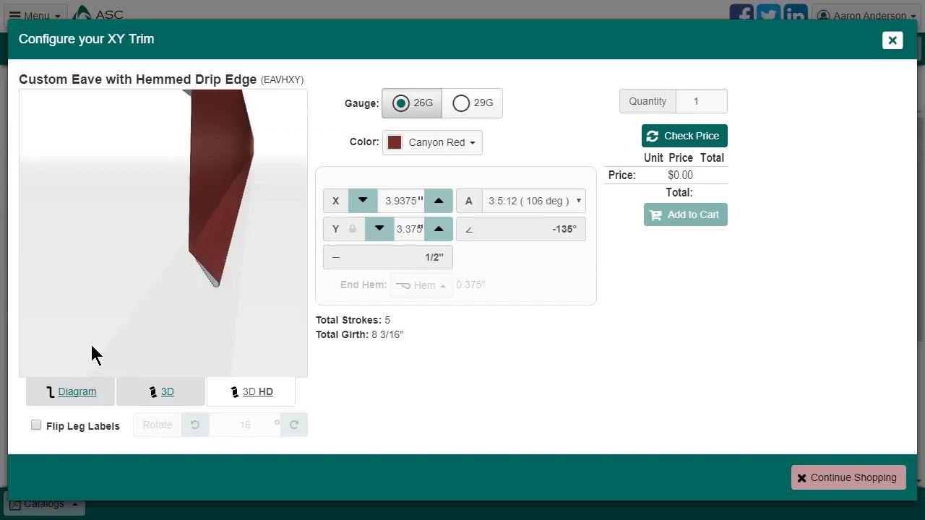
- Recolour the trim Denali Green, check it in 3D, then return to the Diagram view
{"action": "left_click", "coordinate": [446, 143]}
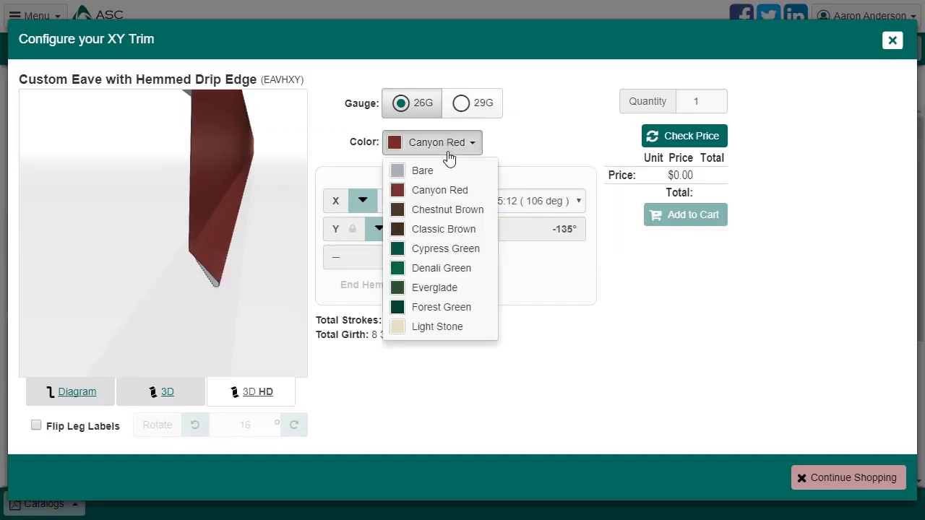
{"action": "left_click", "coordinate": [448, 268]}
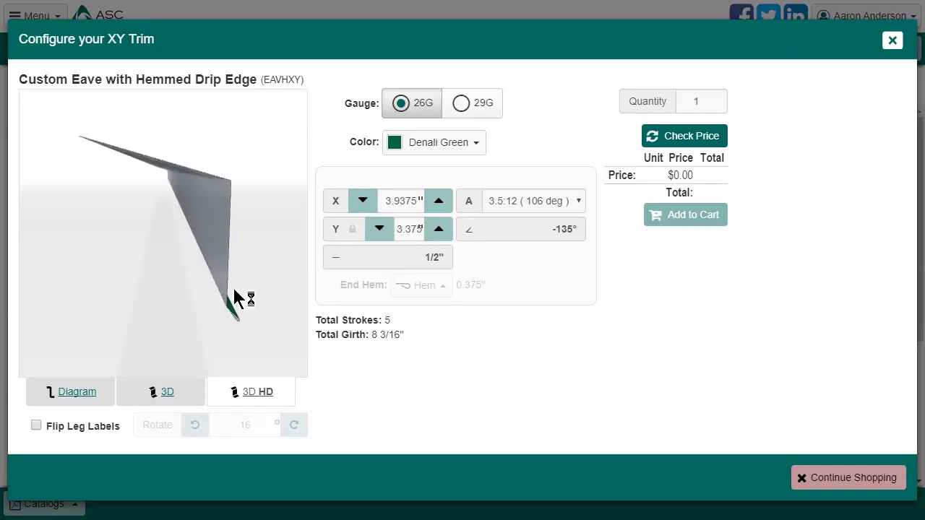
{"action": "scroll", "coordinate": [264, 262], "scroll_direction": "up", "scroll_amount": 5}
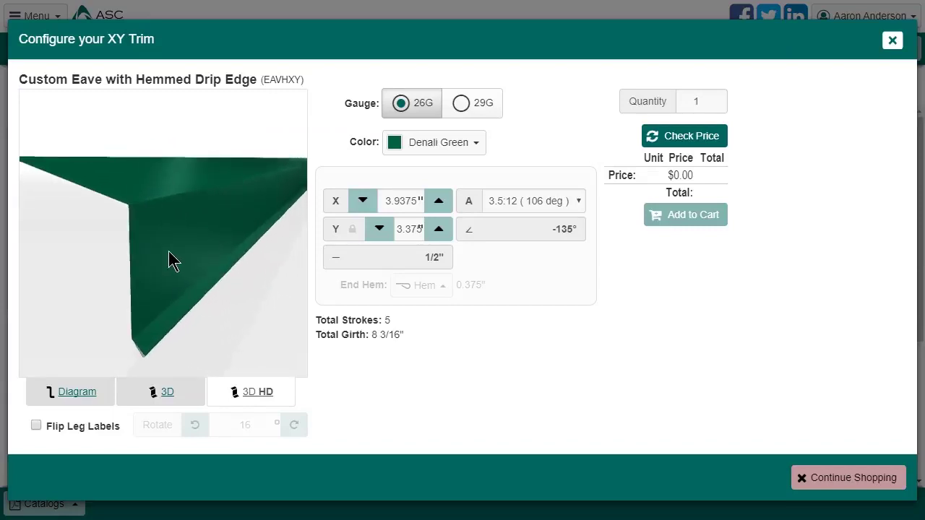
{"action": "left_click_drag", "start_coordinate": [168, 260], "coordinate": [232, 217]}
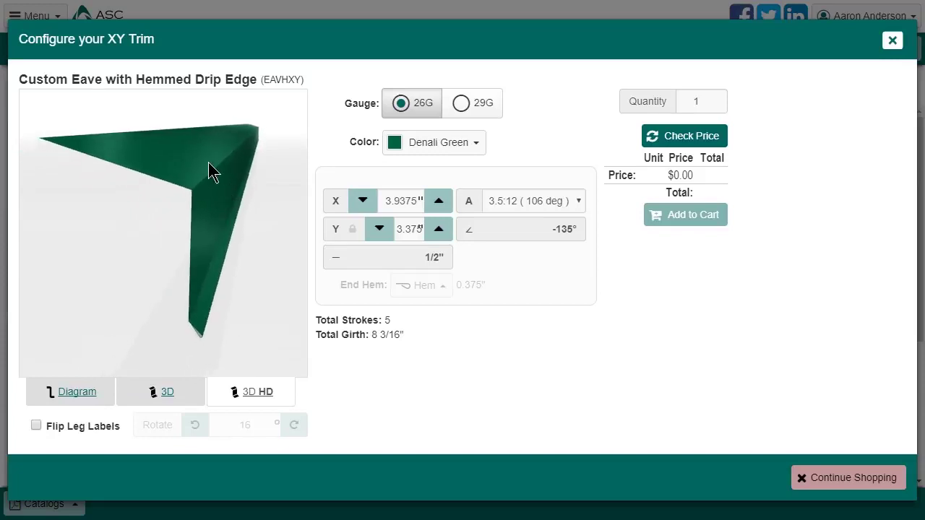
{"action": "left_click", "coordinate": [169, 392]}
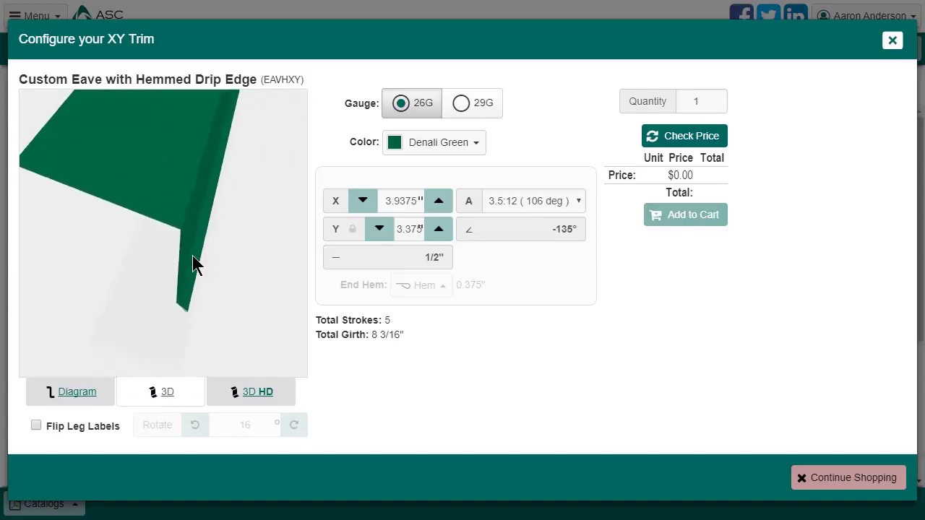
{"action": "left_click", "coordinate": [57, 391]}
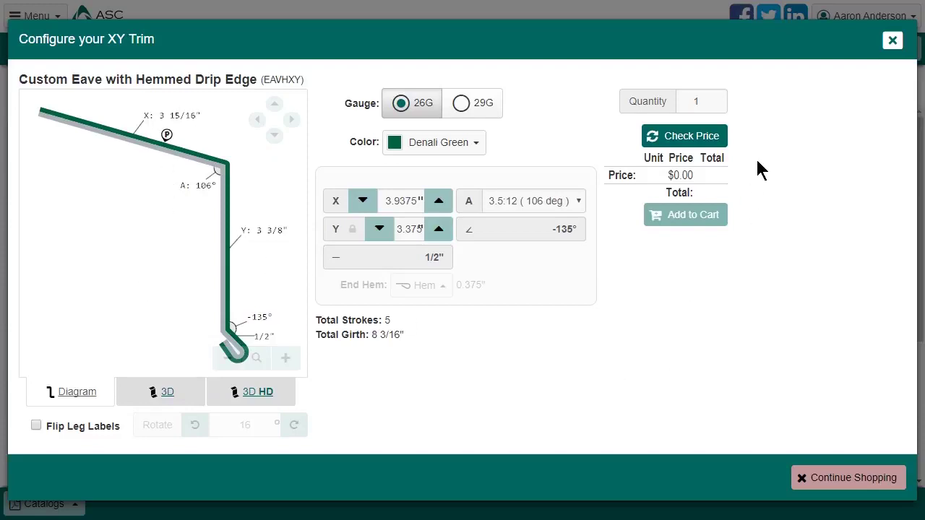
- Set quantity 10, check the $14.38 price, add the eave trim to the cart, and close the configurator
{"action": "left_click", "coordinate": [714, 106]}
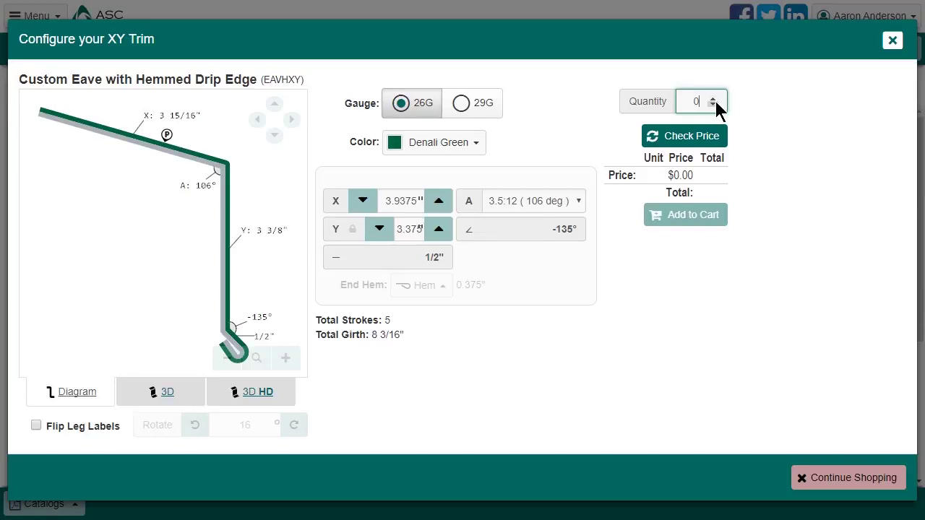
{"action": "left_click", "coordinate": [714, 99]}
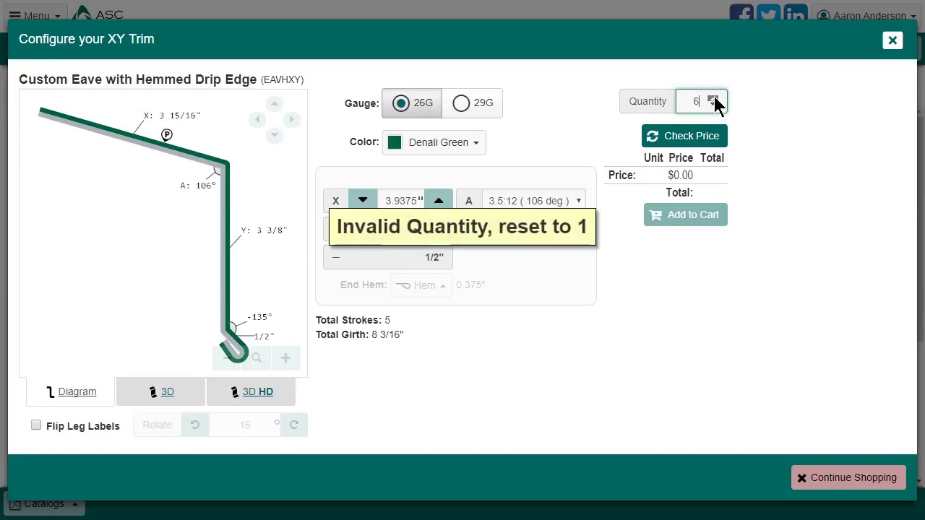
{"action": "left_click", "coordinate": [714, 99]}
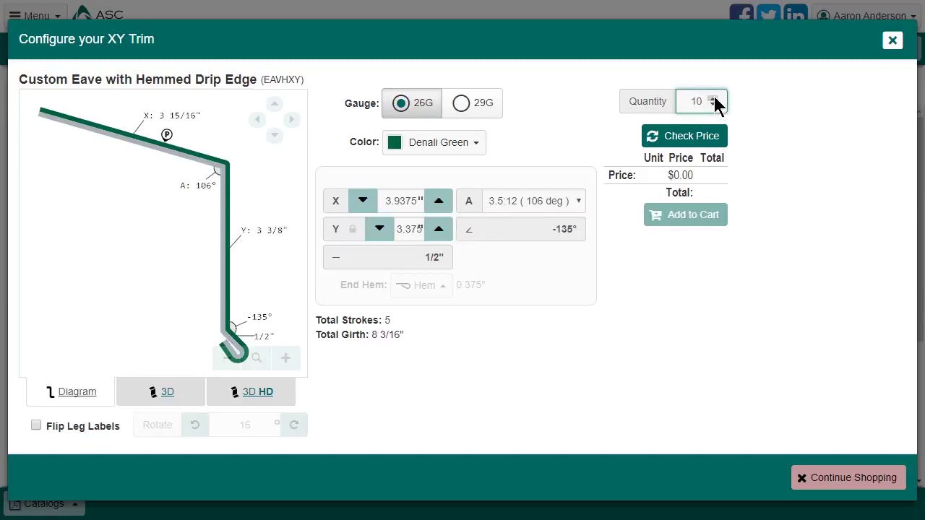
{"action": "left_click", "coordinate": [685, 145]}
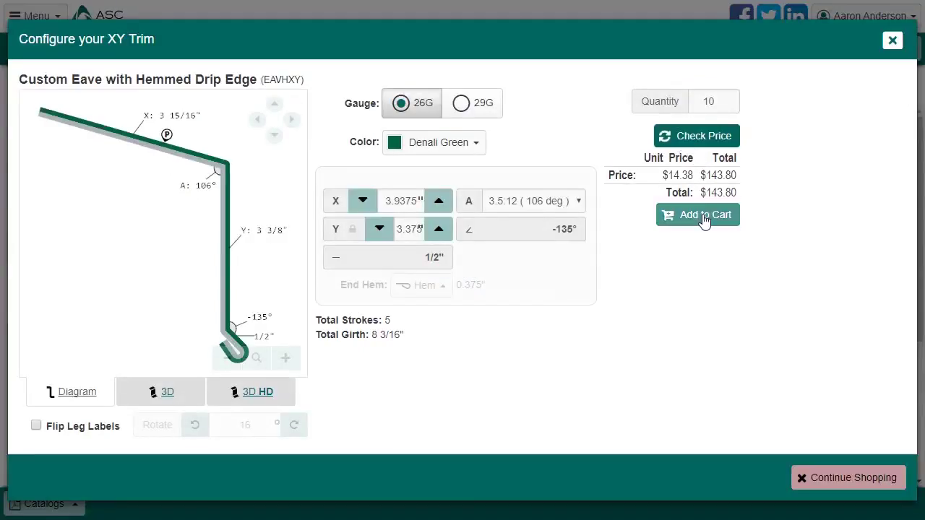
{"action": "left_click", "coordinate": [705, 217]}
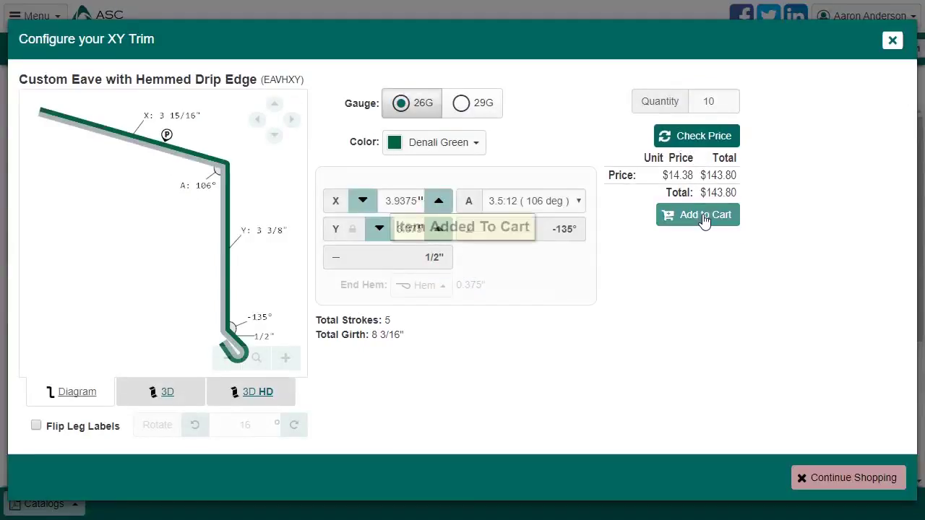
{"action": "left_click", "coordinate": [893, 41]}
- In Review Cart, modify the EAVHXY_P trim's X leg to 3 7/8", reprice it, and update the cart
{"action": "left_click", "coordinate": [885, 52]}
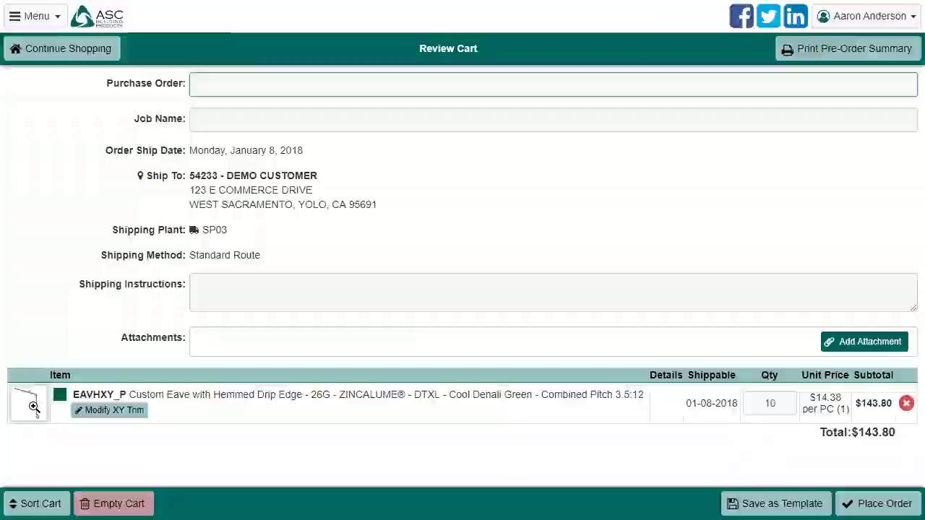
{"action": "left_click", "coordinate": [29, 403]}
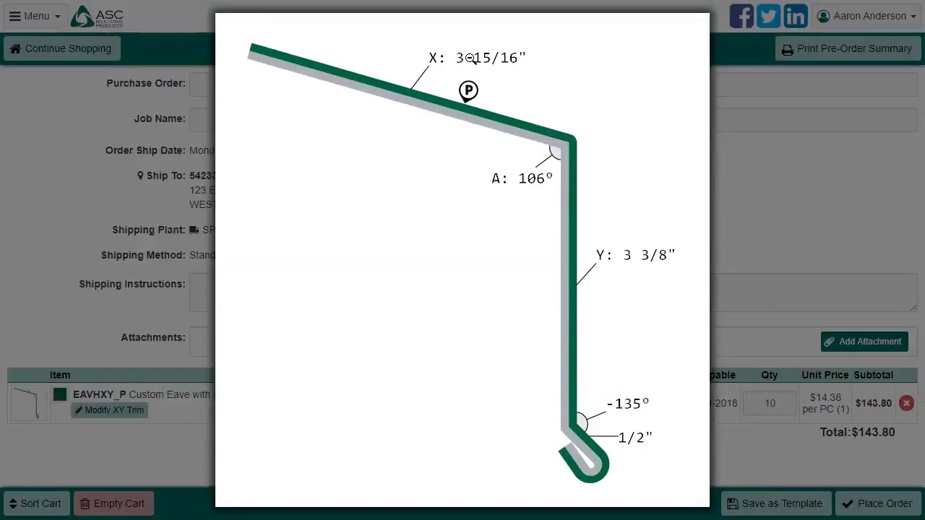
{"action": "left_click", "coordinate": [431, 161]}
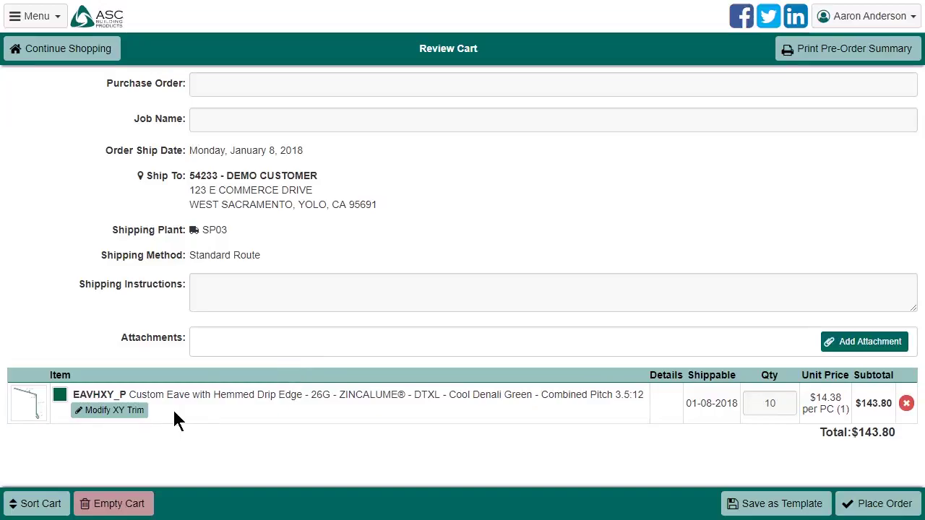
{"action": "left_click", "coordinate": [132, 417]}
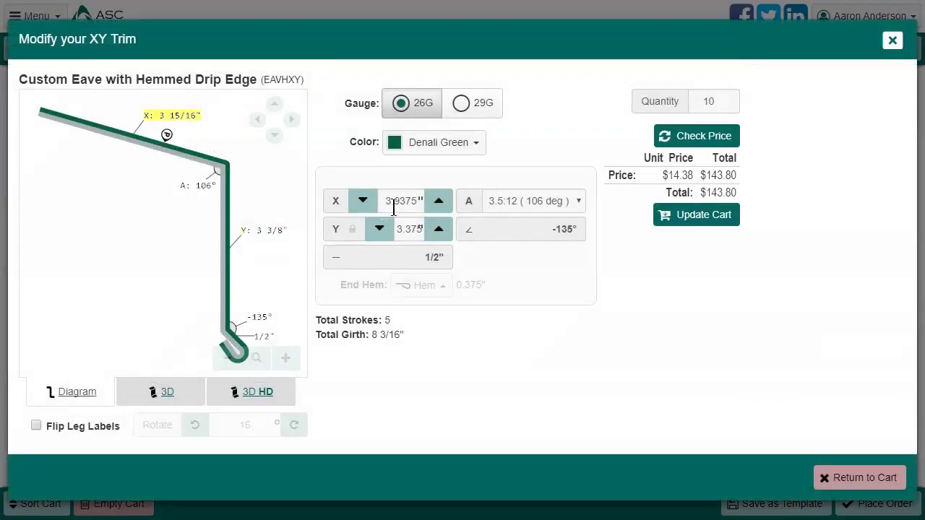
{"action": "left_click", "coordinate": [367, 208]}
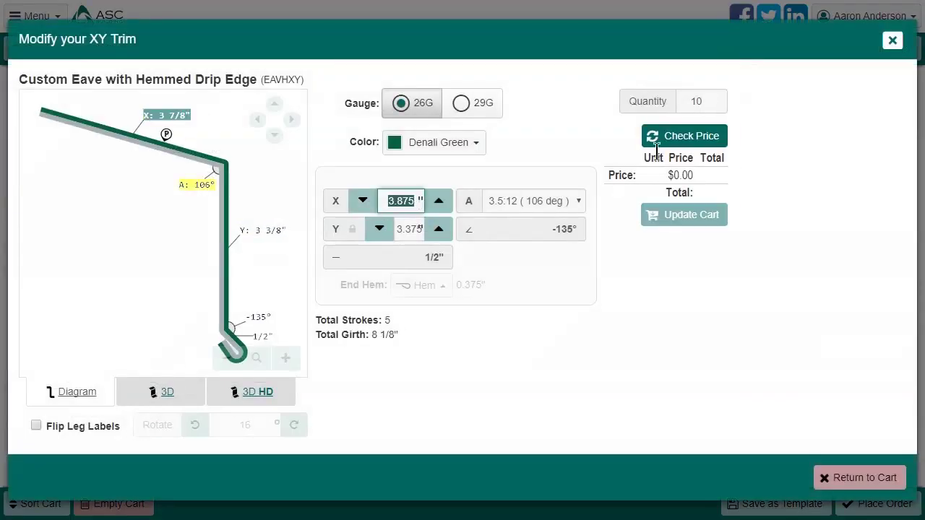
{"action": "left_click", "coordinate": [688, 138]}
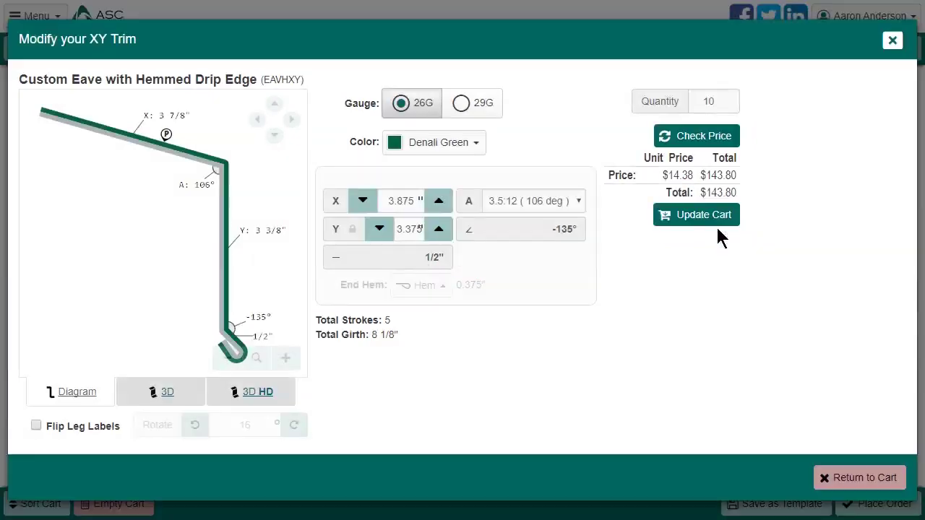
{"action": "left_click", "coordinate": [713, 226]}
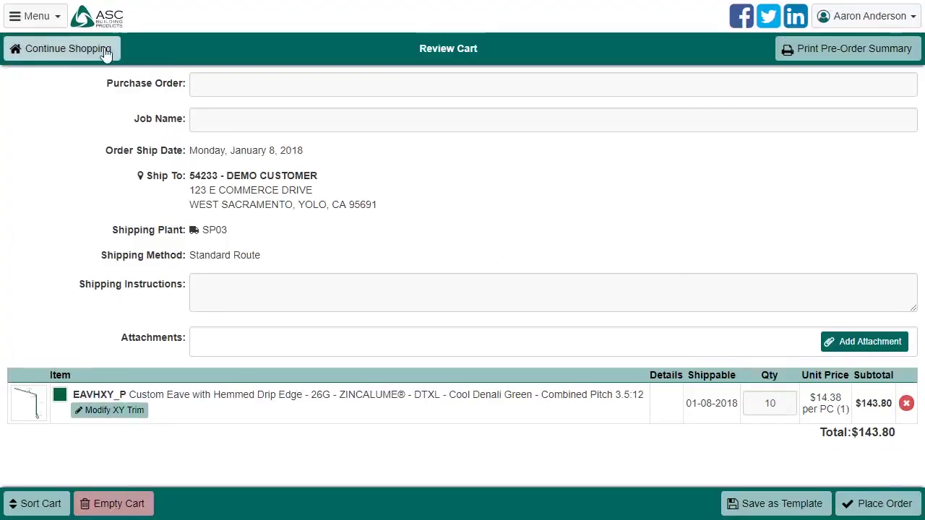
- Start a Fully Custom Trim from the Trims menu in 26G, Canyon Red
{"action": "left_click", "coordinate": [55, 21]}
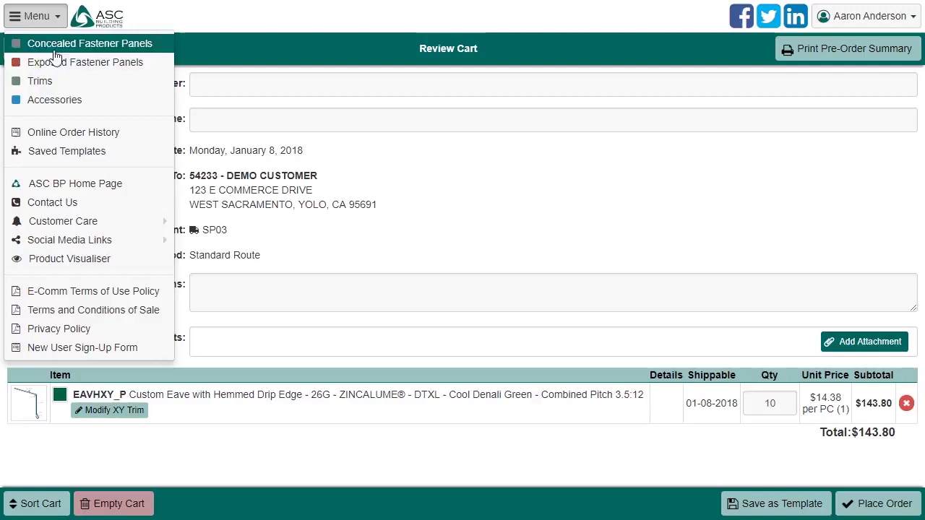
{"action": "left_click", "coordinate": [44, 83]}
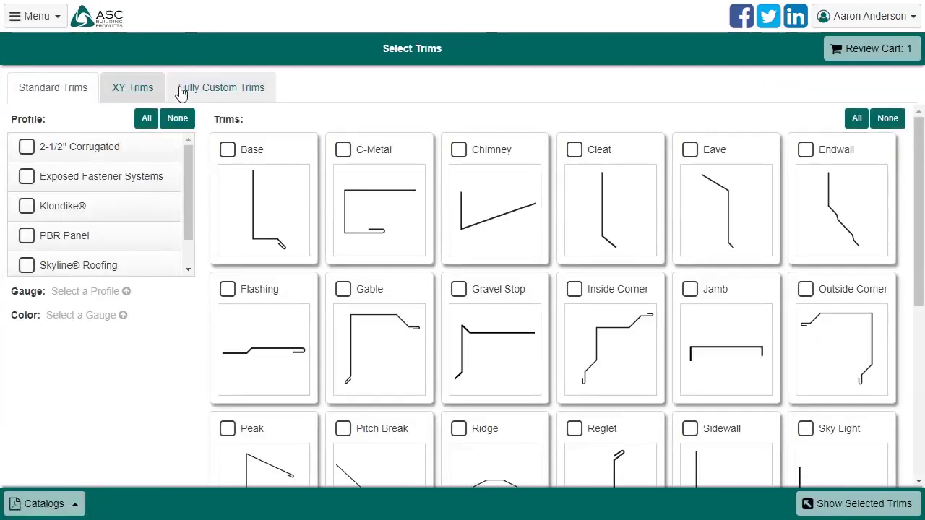
{"action": "left_click", "coordinate": [218, 91]}
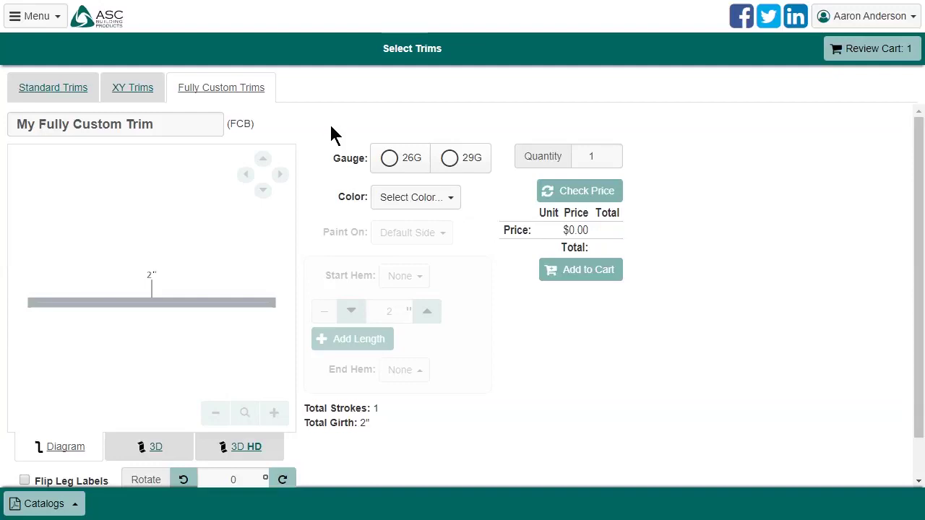
{"action": "left_click", "coordinate": [397, 162]}
{"action": "left_click", "coordinate": [399, 198]}
{"action": "left_click", "coordinate": [423, 245]}
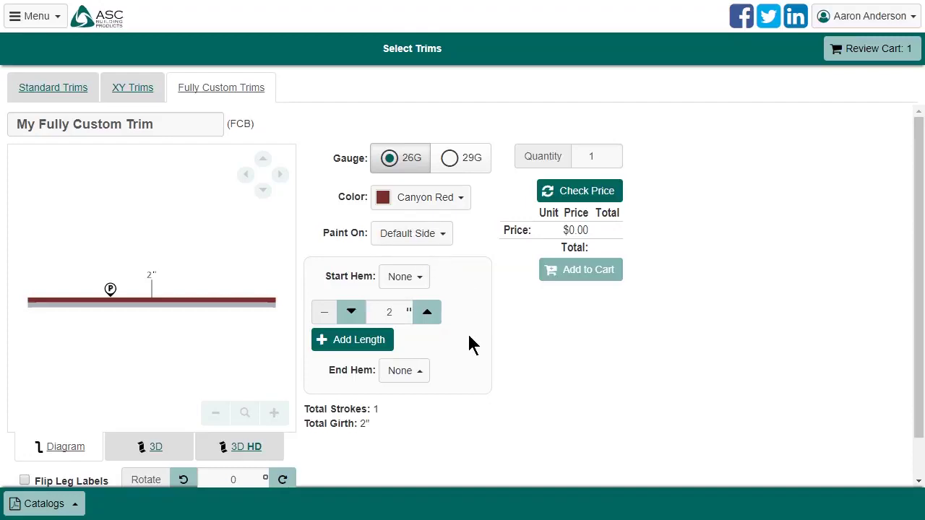
- Add two lengths, make the middle leg 5", and set the second bend to -124°
{"action": "left_click", "coordinate": [366, 347]}
{"action": "left_click", "coordinate": [361, 375]}
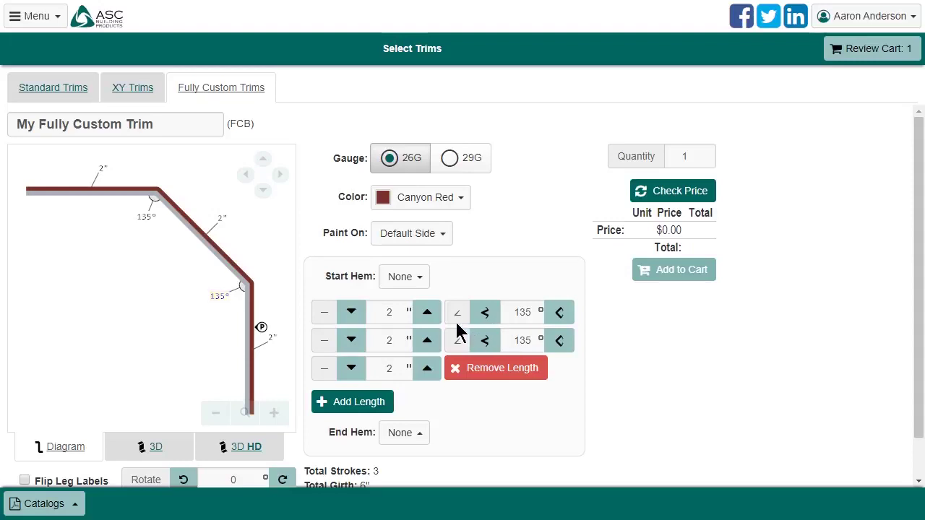
{"action": "left_click", "coordinate": [427, 342]}
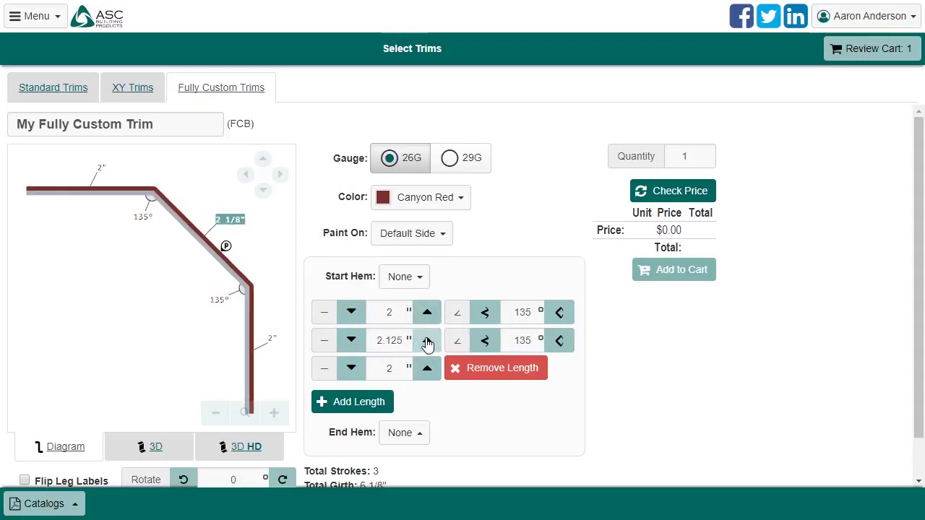
{"action": "type", "text": "5"}
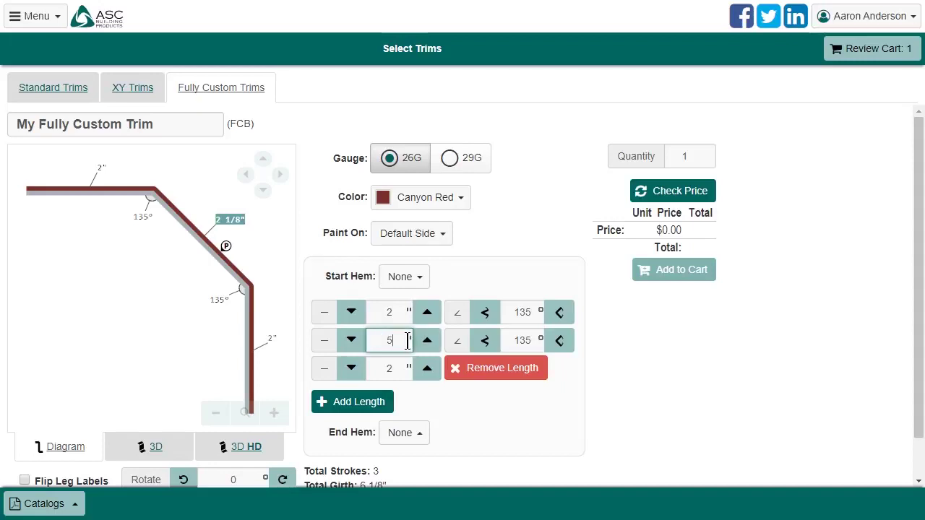
{"action": "left_click", "coordinate": [468, 413]}
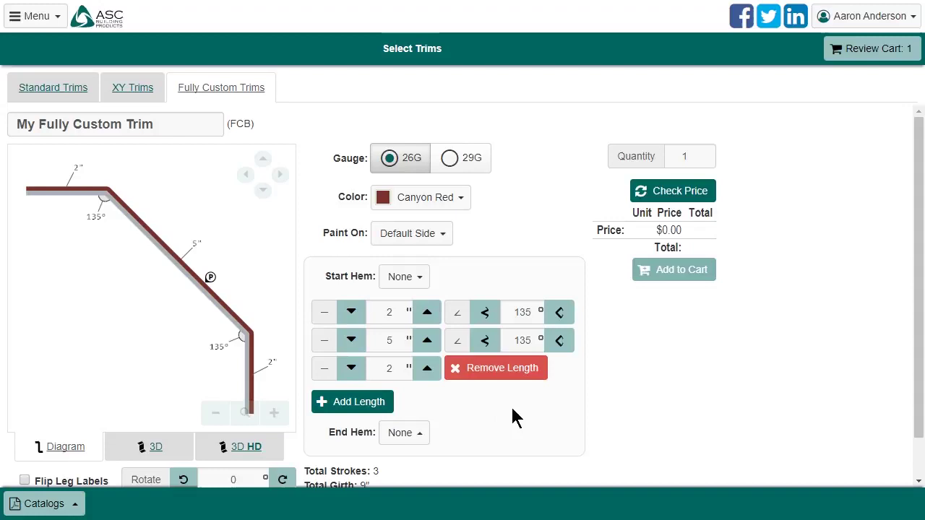
{"action": "left_click", "coordinate": [484, 342]}
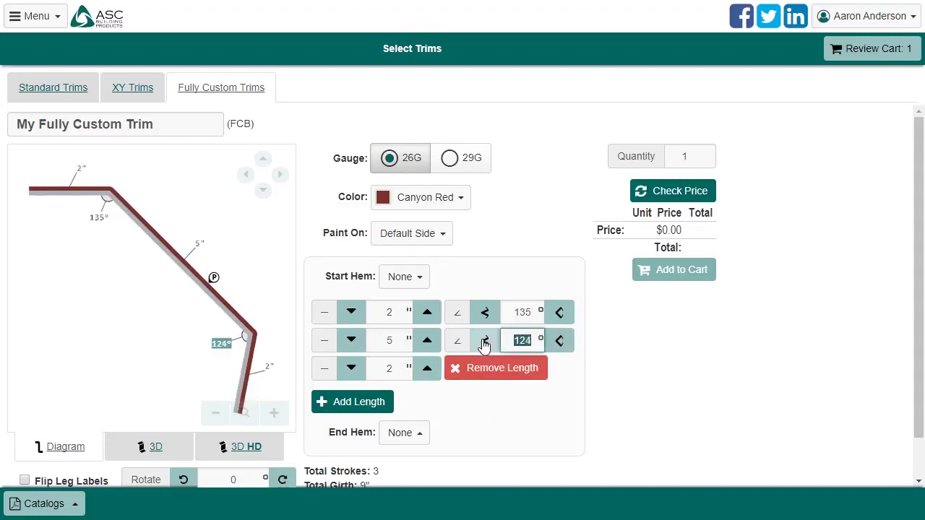
{"action": "left_click", "coordinate": [510, 345]}
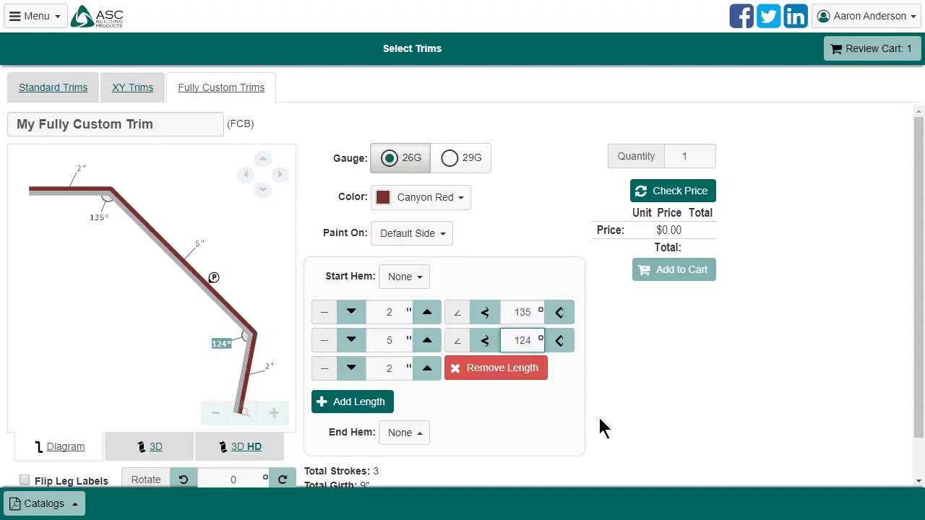
{"action": "type", "text": "-"}
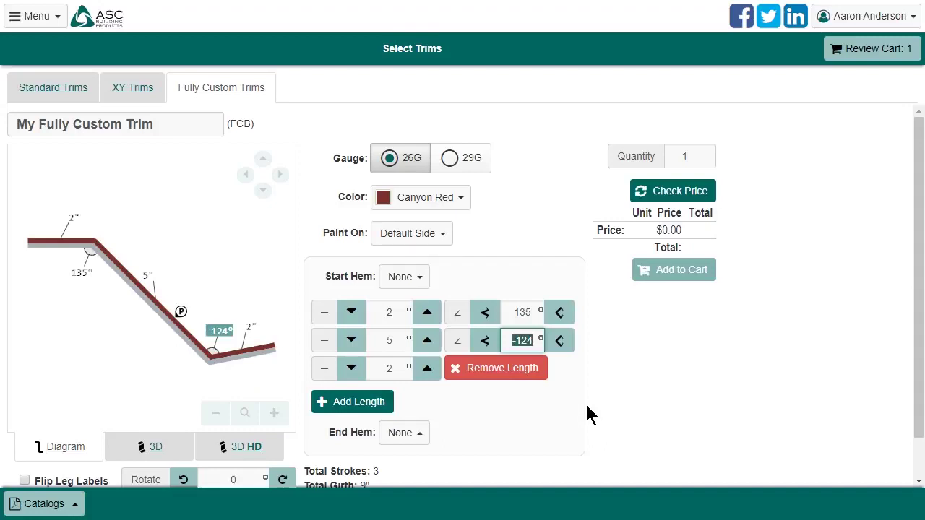
{"action": "left_click", "coordinate": [589, 414]}
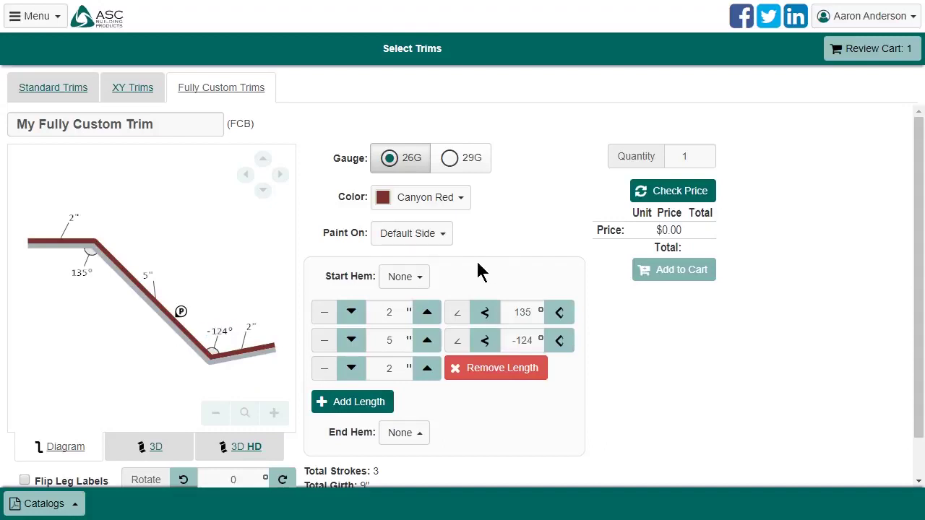
- Set the start hem to Hook and the end hem to Hem (Reversed)
{"action": "left_click", "coordinate": [415, 277]}
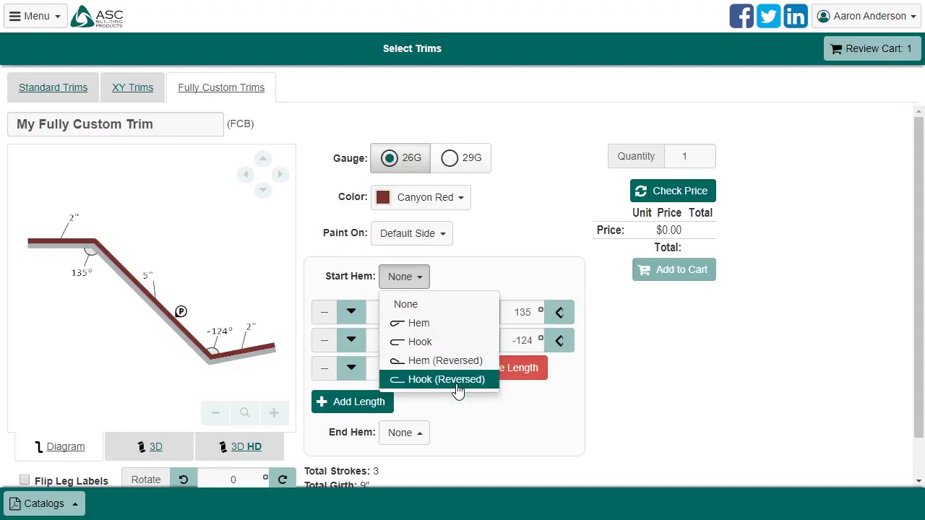
{"action": "left_click", "coordinate": [450, 342]}
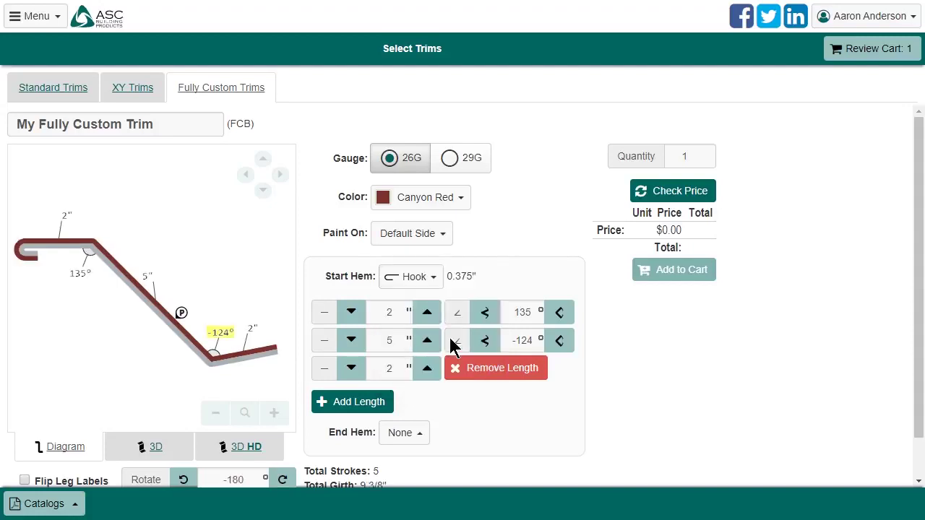
{"action": "left_click", "coordinate": [414, 434]}
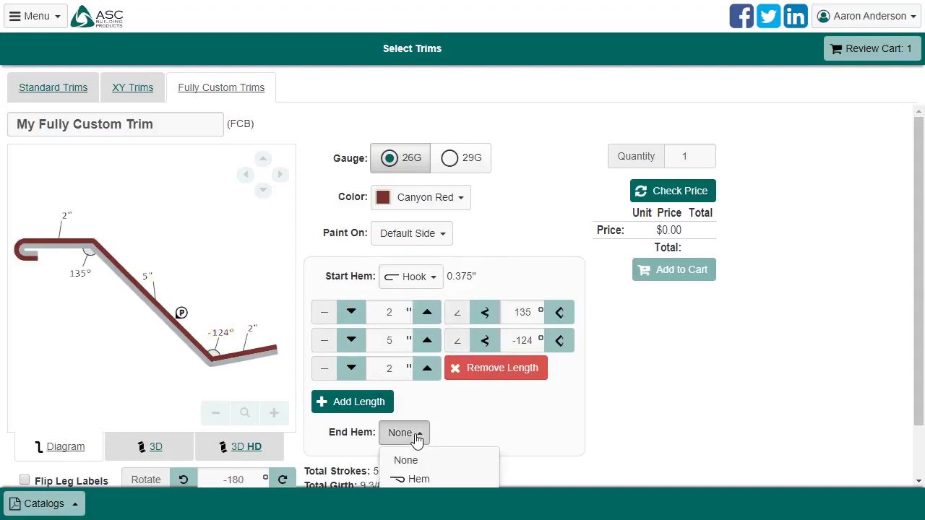
{"action": "scroll", "coordinate": [505, 455], "scroll_direction": "down", "scroll_amount": 1}
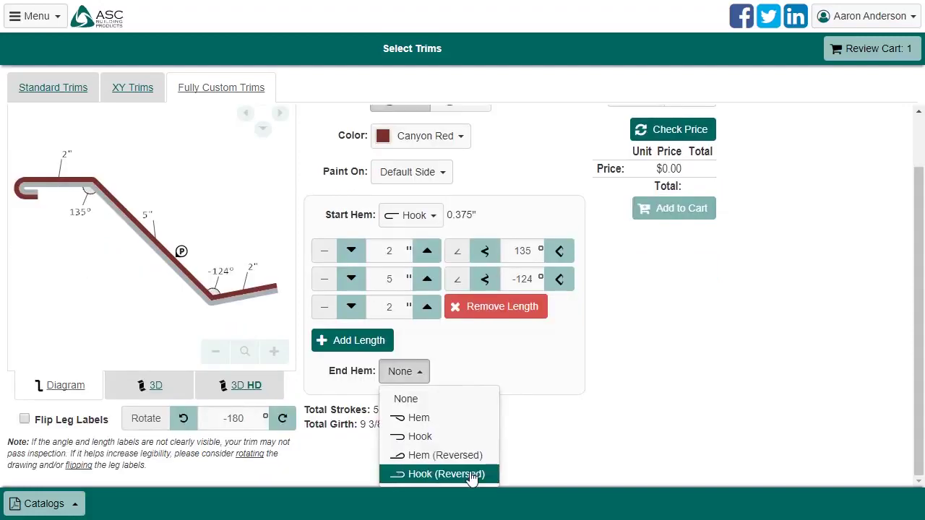
{"action": "left_click", "coordinate": [470, 458]}
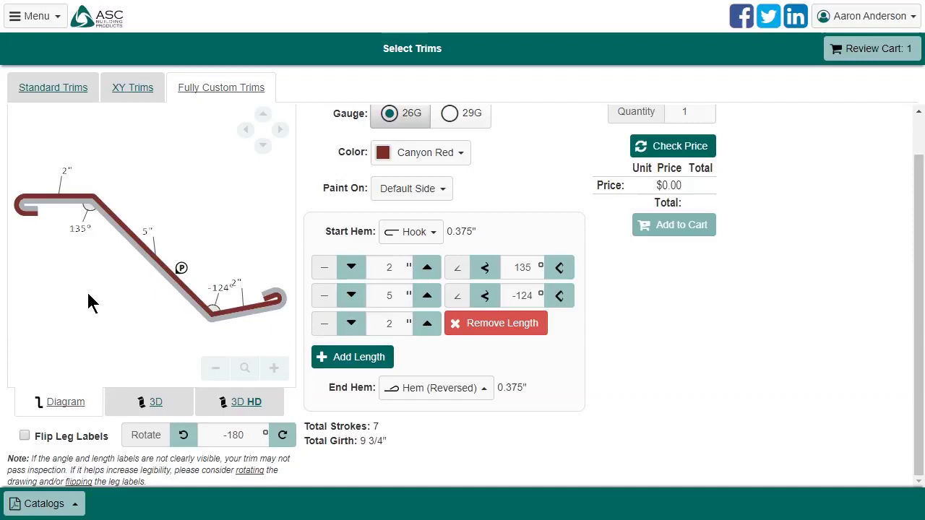
- Step the second bend angle from -124° to -134° and confirm it
{"action": "left_click", "coordinate": [560, 302]}
{"action": "left_click", "coordinate": [560, 304]}
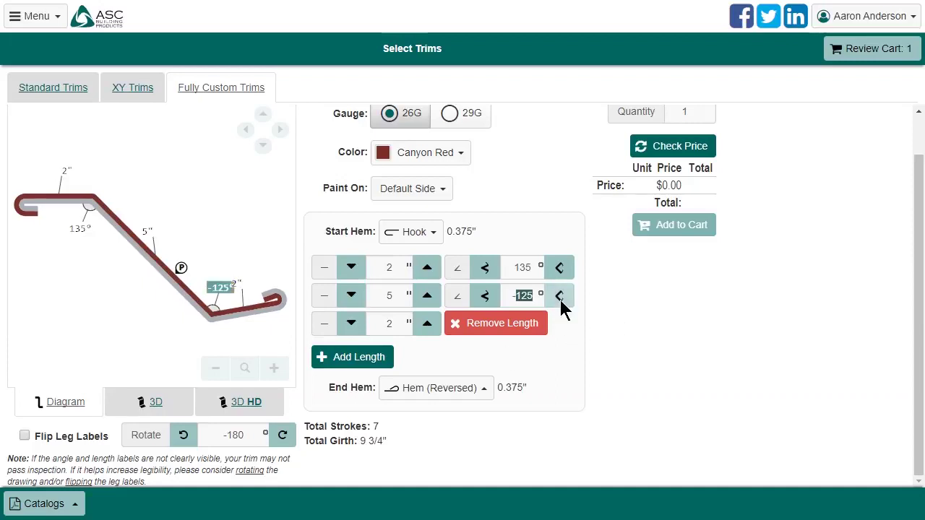
{"action": "left_click", "coordinate": [559, 303]}
{"action": "double_click", "coordinate": [560, 303]}
{"action": "left_click", "coordinate": [560, 304]}
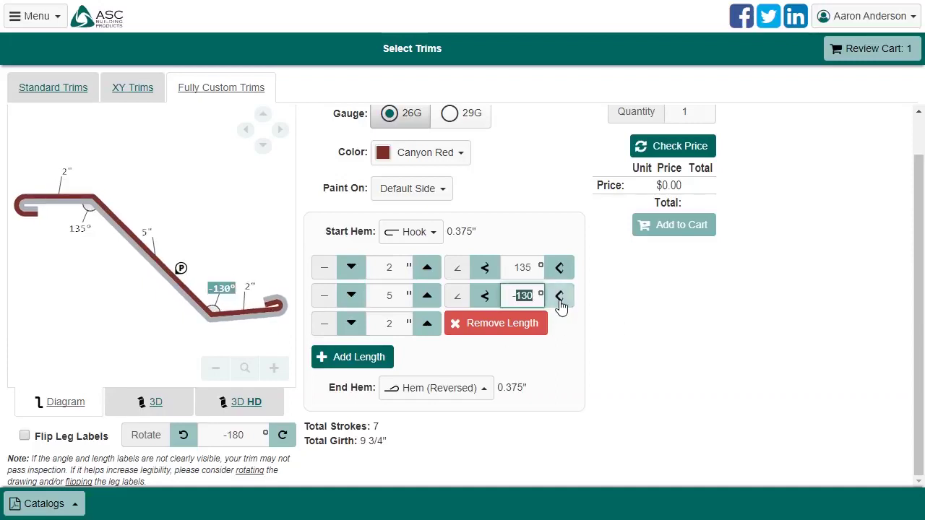
{"action": "double_click", "coordinate": [560, 303]}
{"action": "left_click", "coordinate": [560, 303]}
{"action": "left_click", "coordinate": [560, 303]}
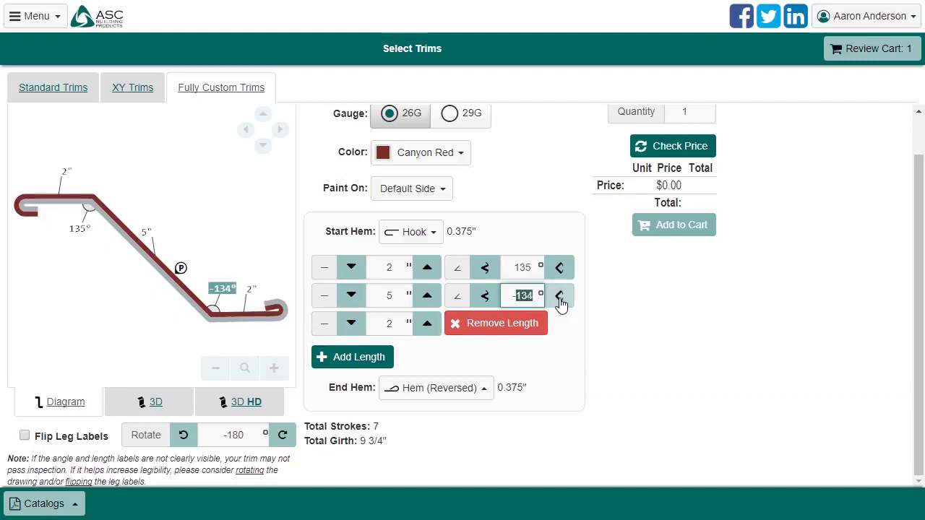
{"action": "left_click", "coordinate": [589, 367]}
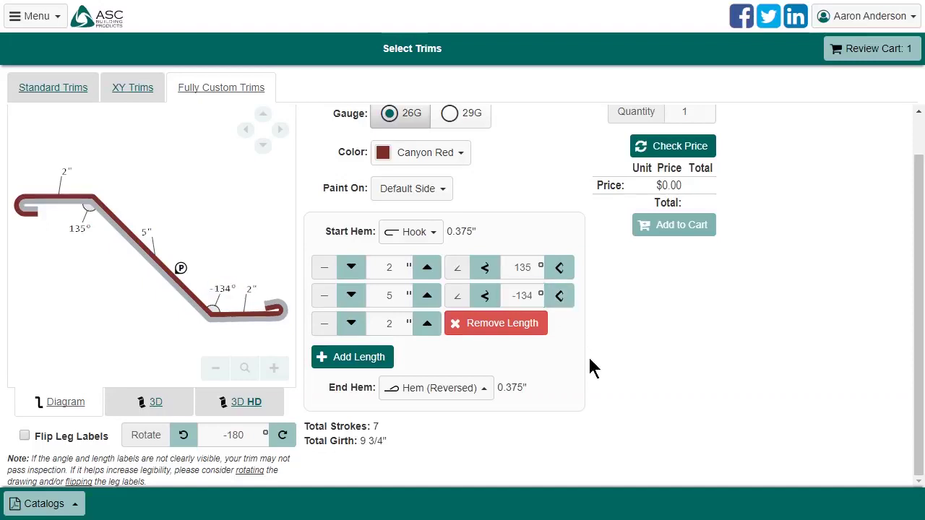
- Remove the last two legs, leaving only the 2" leg
{"action": "left_click", "coordinate": [511, 322]}
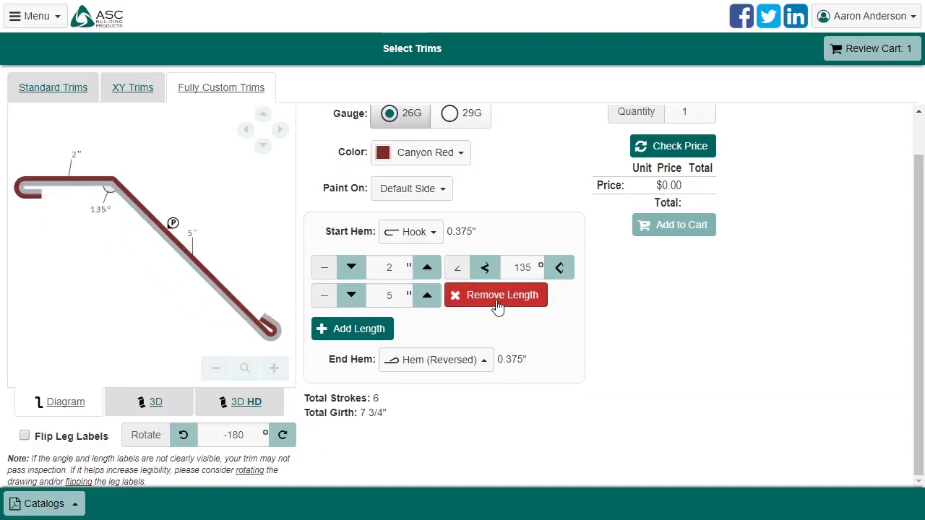
{"action": "left_click", "coordinate": [511, 295]}
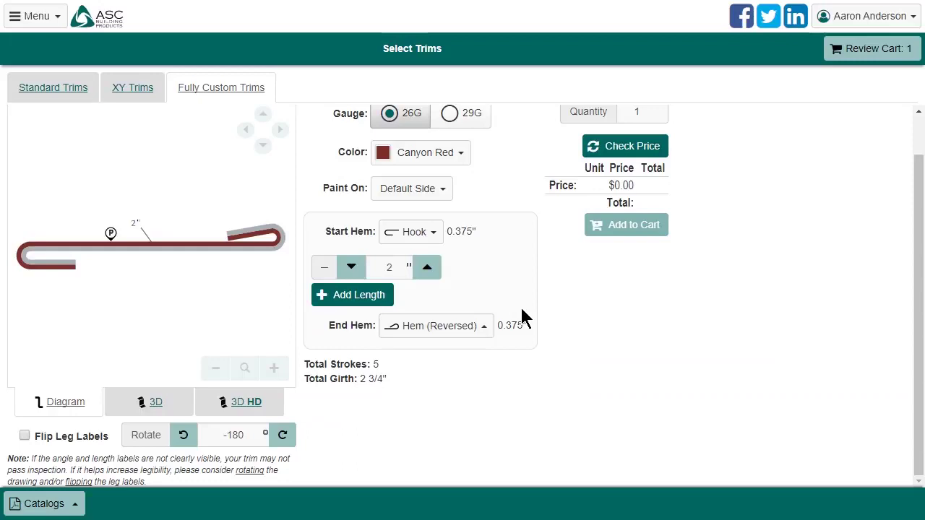
{"action": "scroll", "coordinate": [156, 279], "scroll_direction": "down", "scroll_amount": 3}
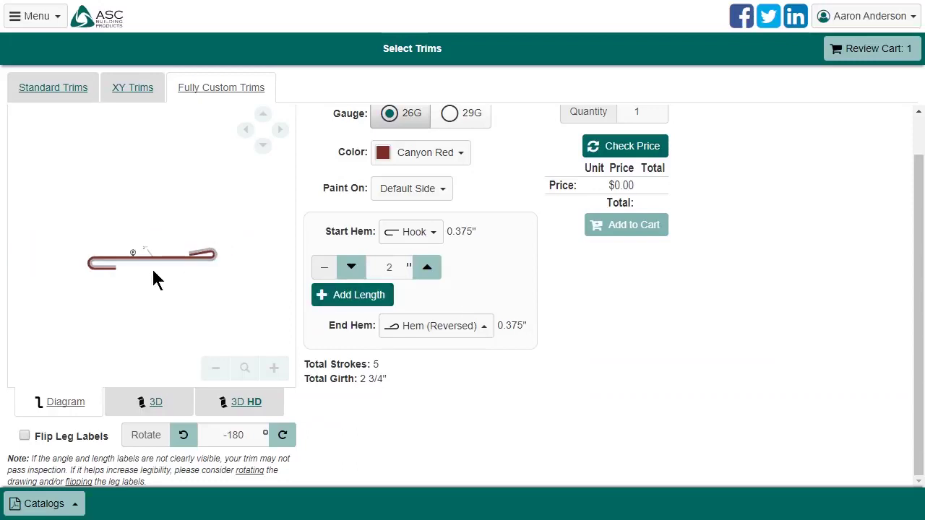
{"action": "scroll", "coordinate": [156, 279], "scroll_direction": "down", "scroll_amount": 1}
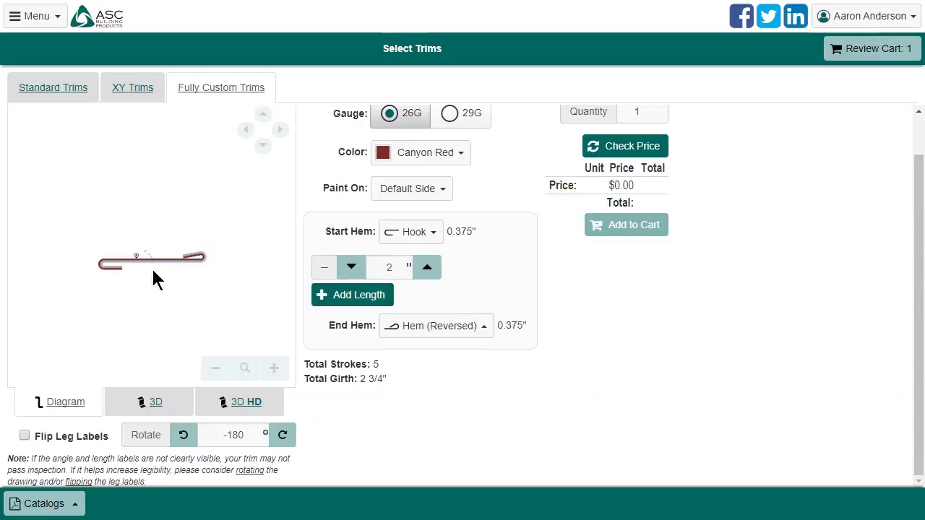
- Add legs and delete extras to get 0.875" and 1.25" legs joined by -90° bends
{"action": "left_click", "coordinate": [199, 218]}
{"action": "left_click", "coordinate": [136, 212]}
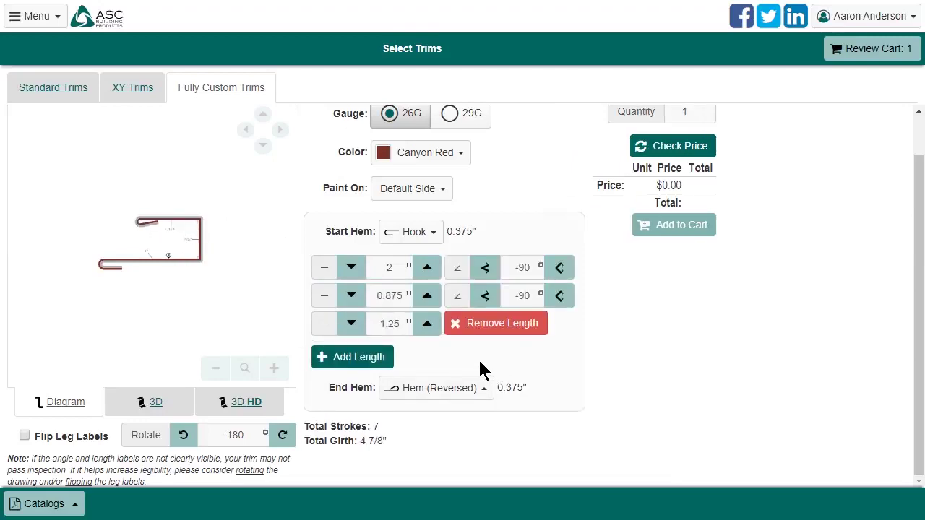
{"action": "left_click", "coordinate": [170, 157]}
{"action": "left_click", "coordinate": [88, 142]}
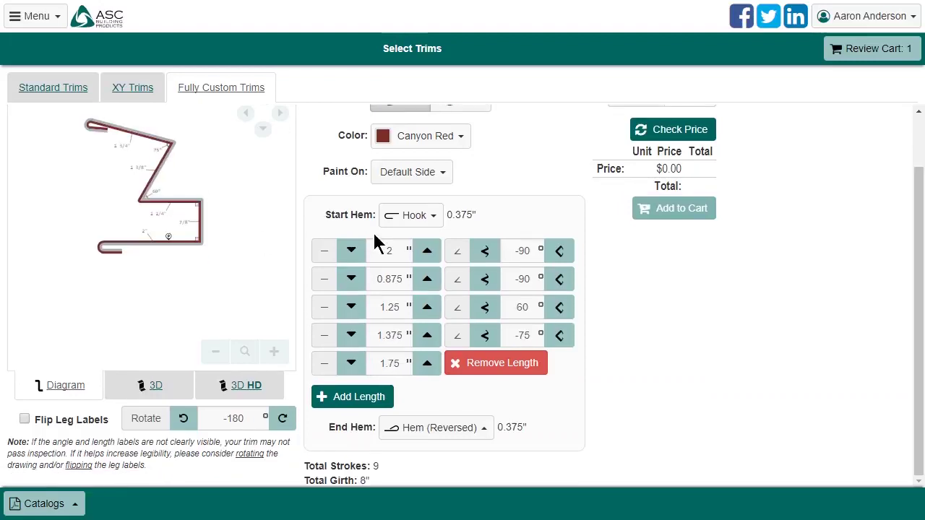
{"action": "left_click", "coordinate": [492, 364]}
{"action": "left_click", "coordinate": [492, 356]}
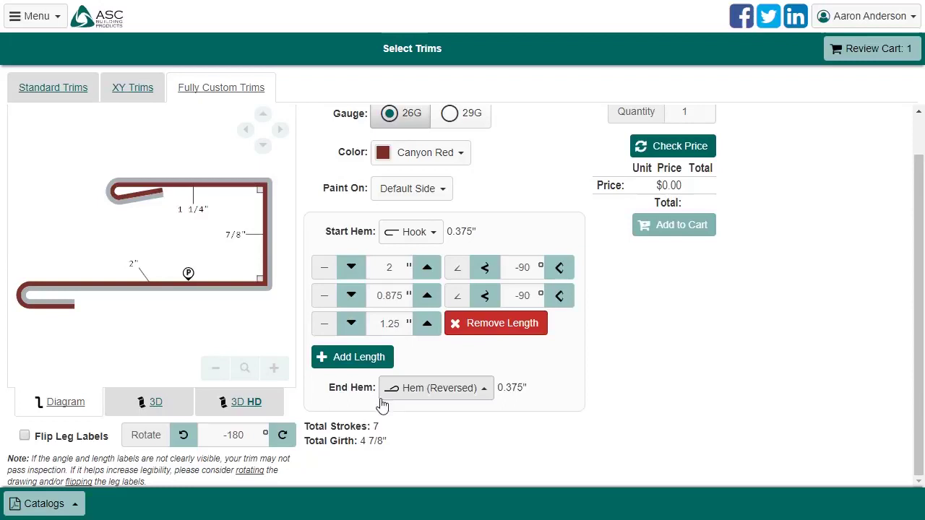
- Rotate the drawing clockwise in 15° steps to -90°
{"action": "left_click", "coordinate": [284, 436]}
{"action": "left_click", "coordinate": [284, 436]}
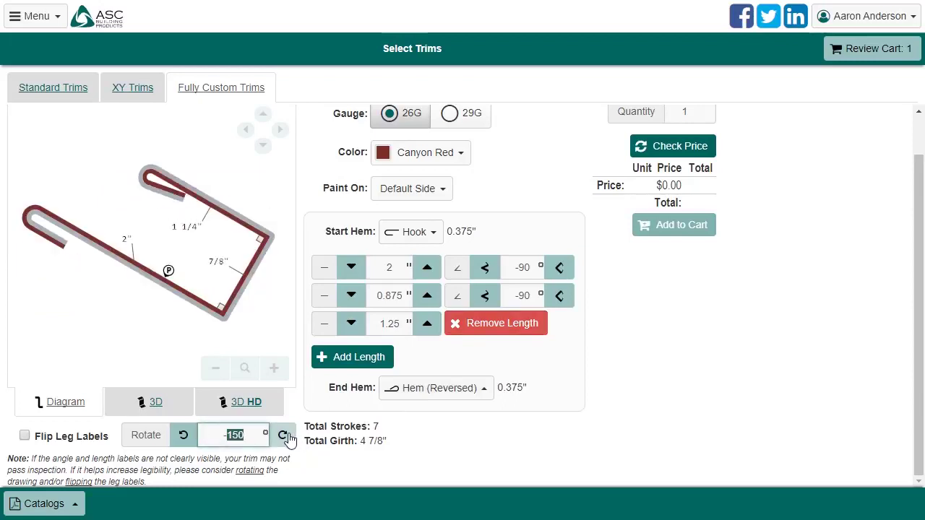
{"action": "left_click", "coordinate": [284, 436]}
{"action": "left_click", "coordinate": [284, 435]}
{"action": "left_click", "coordinate": [284, 436]}
{"action": "left_click", "coordinate": [284, 436]}
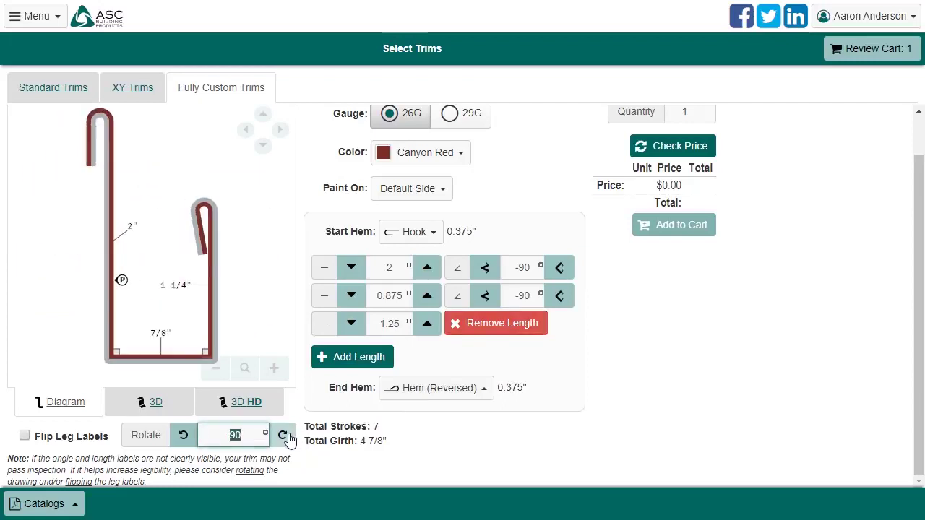
- Set End Hem to None, narrow the base leg to 0.5625", and flip the leg labels
{"action": "left_click", "coordinate": [431, 390]}
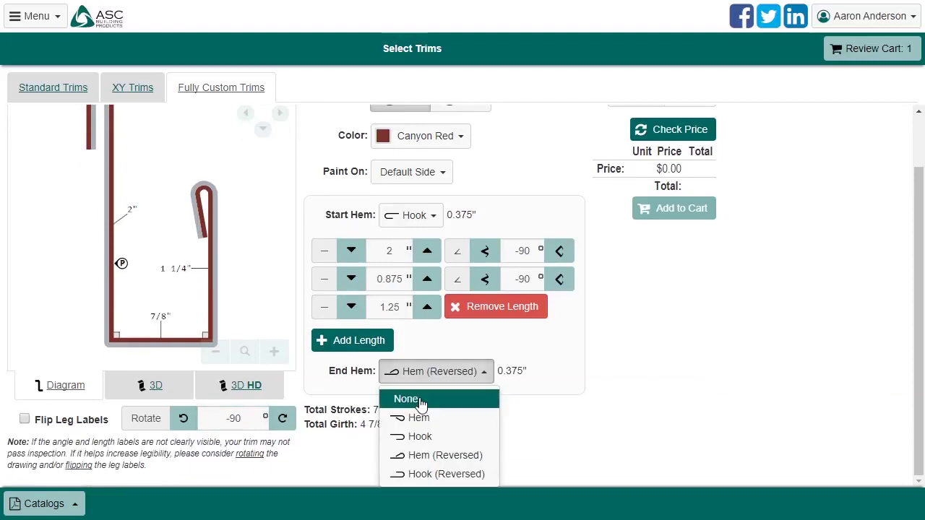
{"action": "left_click", "coordinate": [427, 399]}
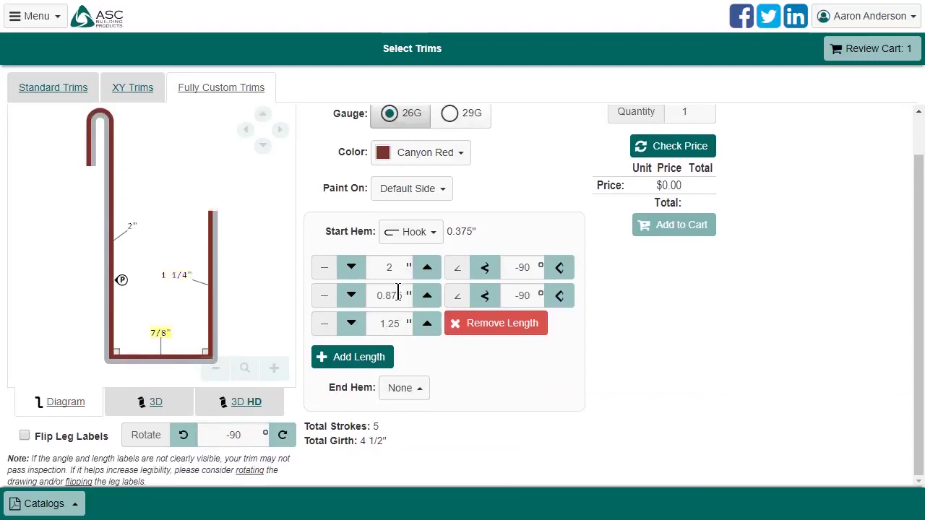
{"action": "left_click", "coordinate": [352, 297]}
{"action": "left_click", "coordinate": [352, 297]}
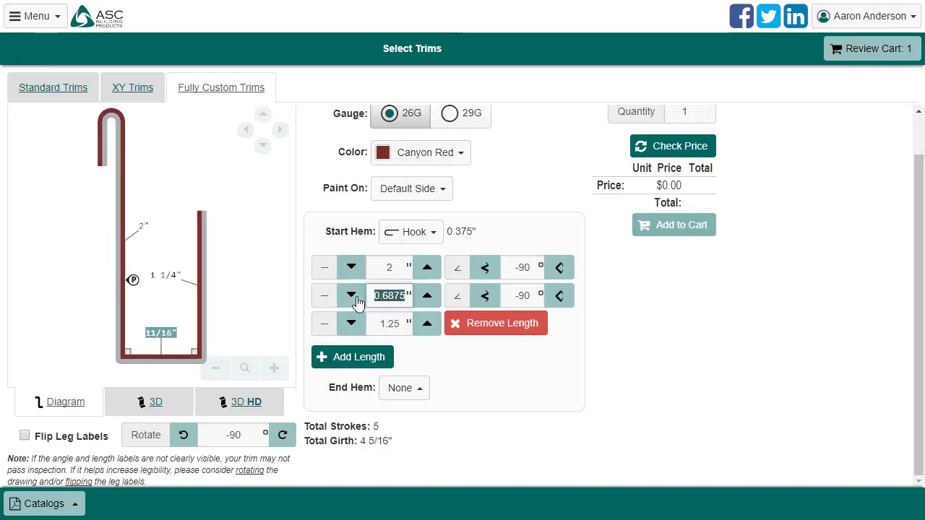
{"action": "left_click", "coordinate": [354, 298]}
{"action": "left_click", "coordinate": [352, 297]}
{"action": "left_click", "coordinate": [352, 297]}
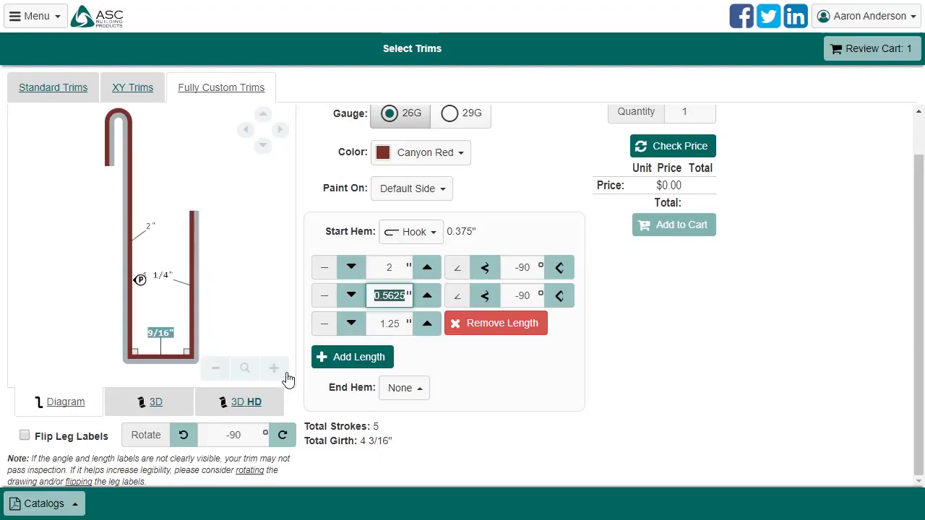
{"action": "left_click", "coordinate": [72, 441]}
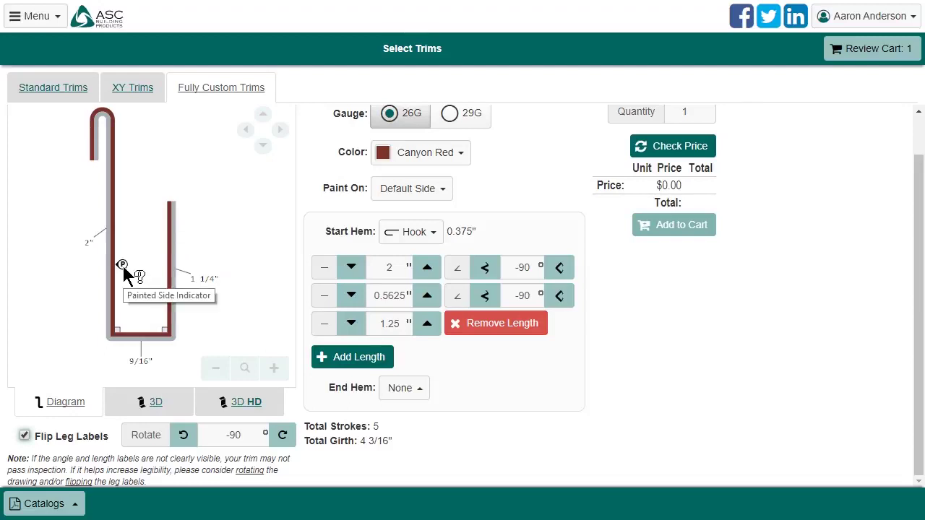
- Paint the U trim on the opposite side and orbit it in the high-detail 3D view
{"action": "left_click", "coordinate": [438, 192]}
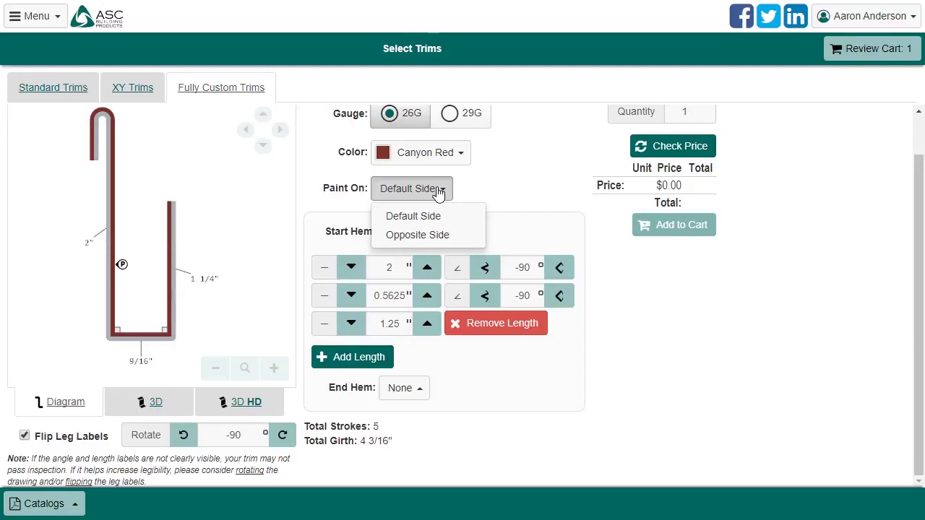
{"action": "left_click", "coordinate": [445, 236]}
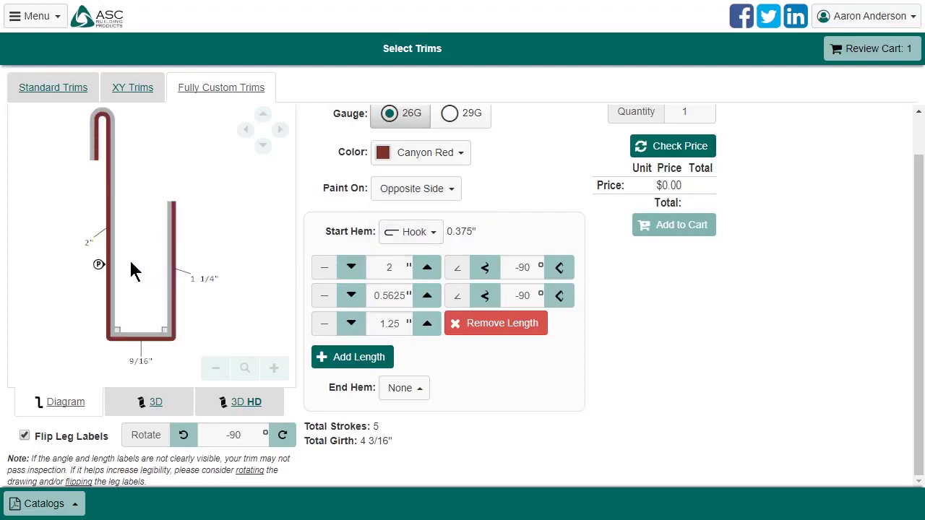
{"action": "left_click", "coordinate": [262, 411]}
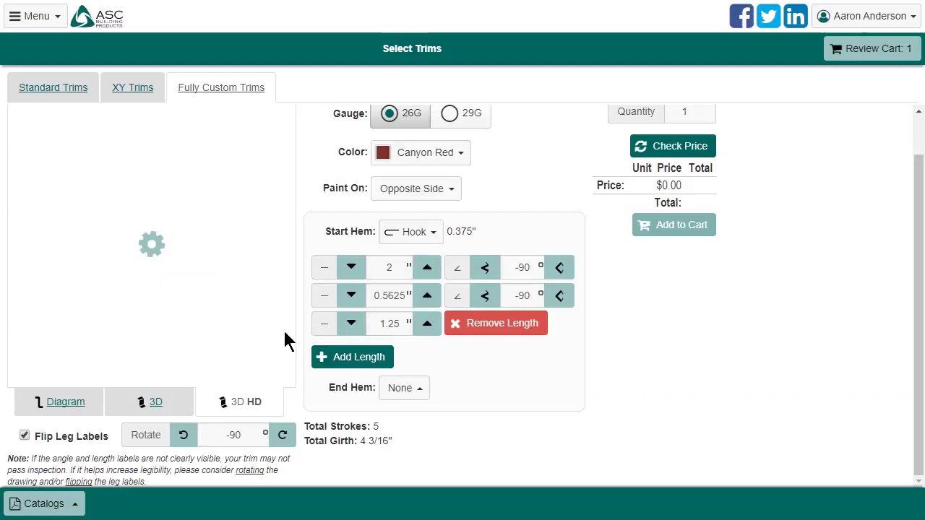
{"action": "left_click_drag", "start_coordinate": [222, 312], "coordinate": [187, 244]}
- Price 2 pieces at $22.12 ($11.06 each), rename it 'My U Trim', and add it to the cart
{"action": "scroll", "coordinate": [528, 179], "scroll_direction": "up", "scroll_amount": 1}
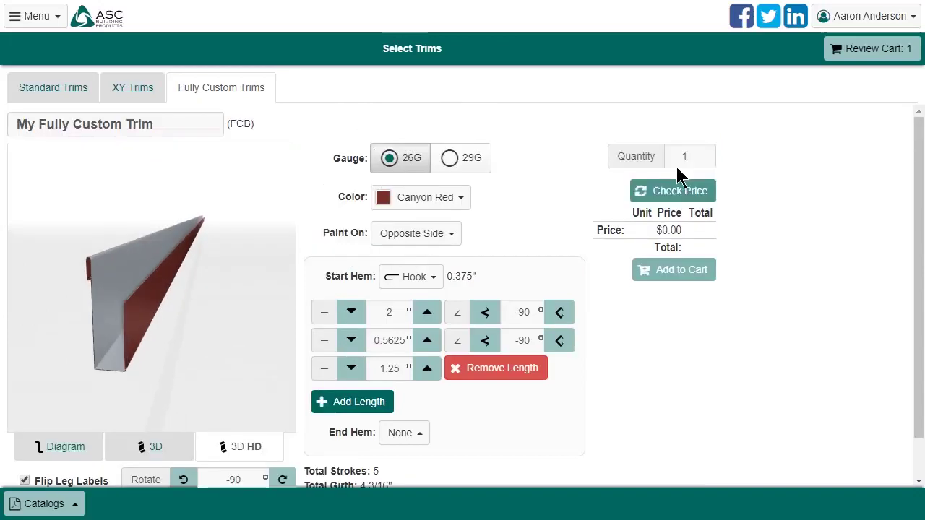
{"action": "left_click", "coordinate": [705, 156]}
{"action": "left_click", "coordinate": [715, 193]}
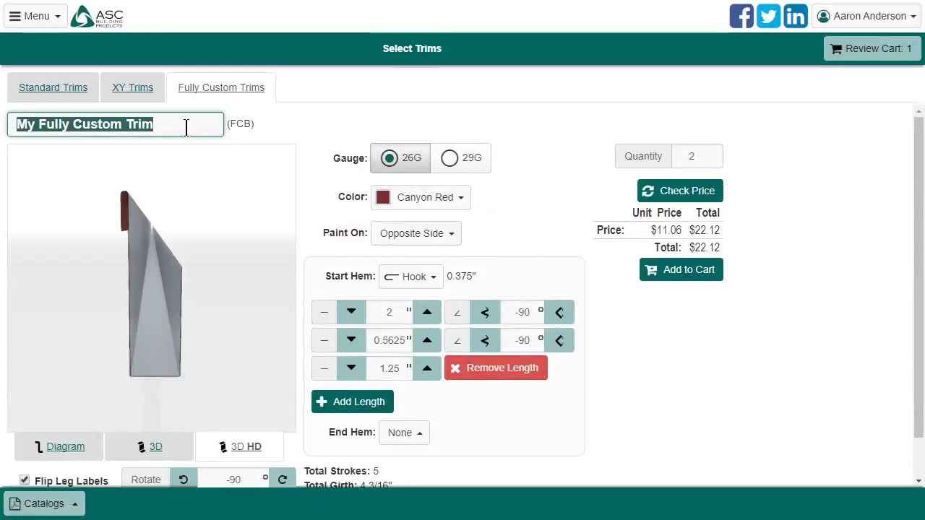
{"action": "type", "text": "My U"}
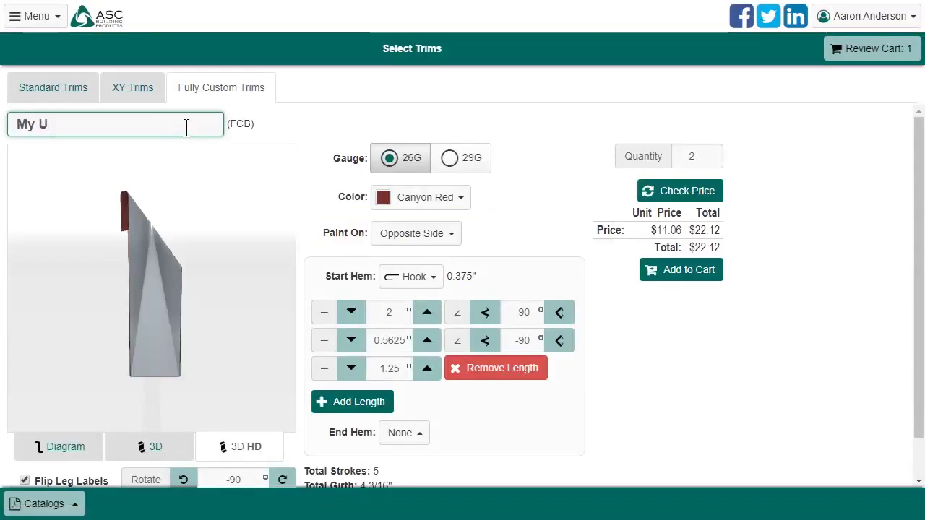
{"action": "type", "text": " Trim"}
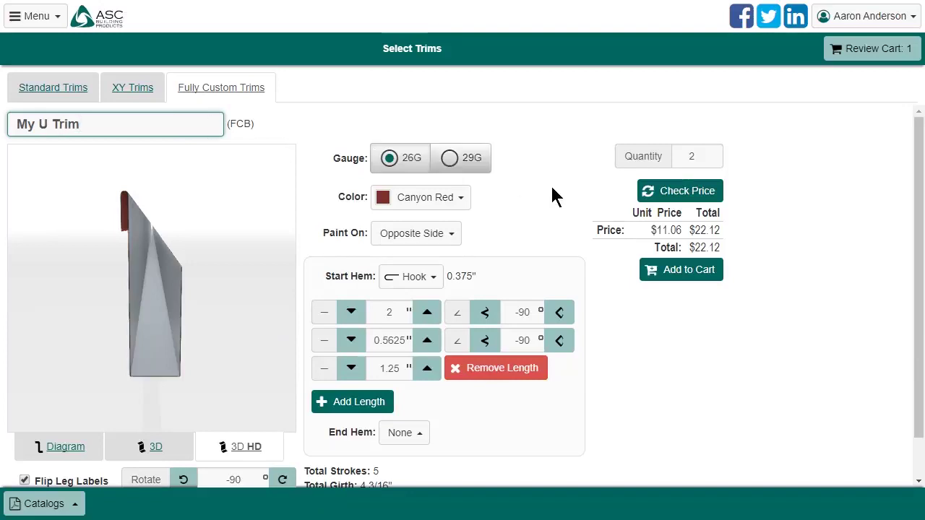
{"action": "left_click", "coordinate": [687, 277]}
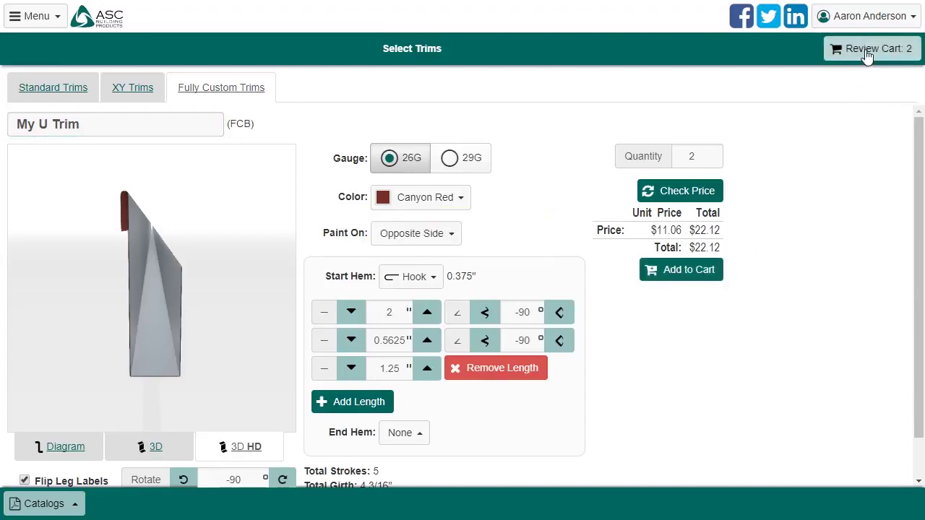
- Remove the last two legs down to the 2" leg, return to the 2D diagram, and add a new leg
{"action": "left_click", "coordinate": [494, 369]}
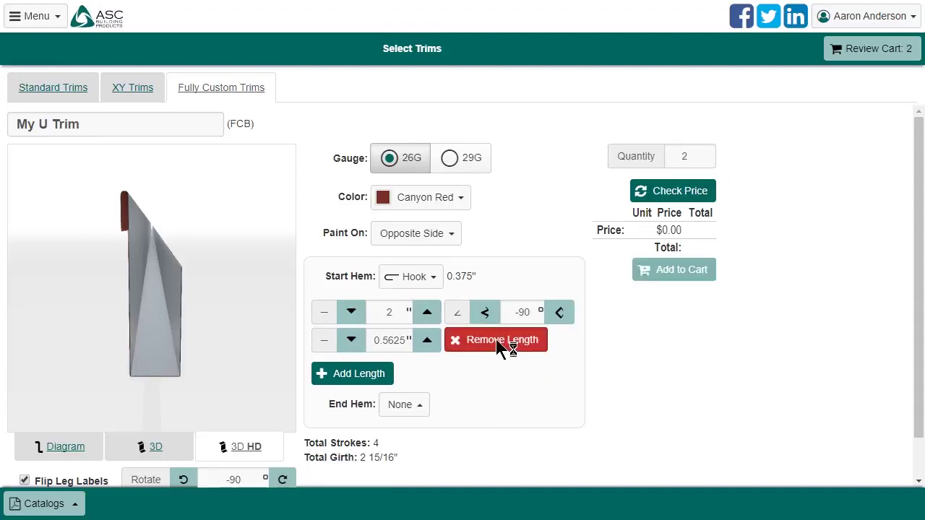
{"action": "left_click", "coordinate": [501, 346]}
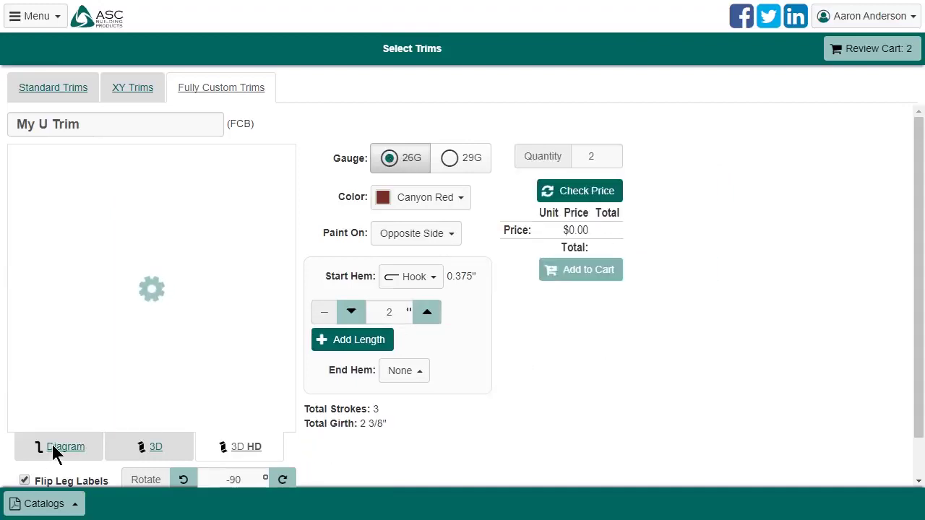
{"action": "left_click", "coordinate": [57, 453]}
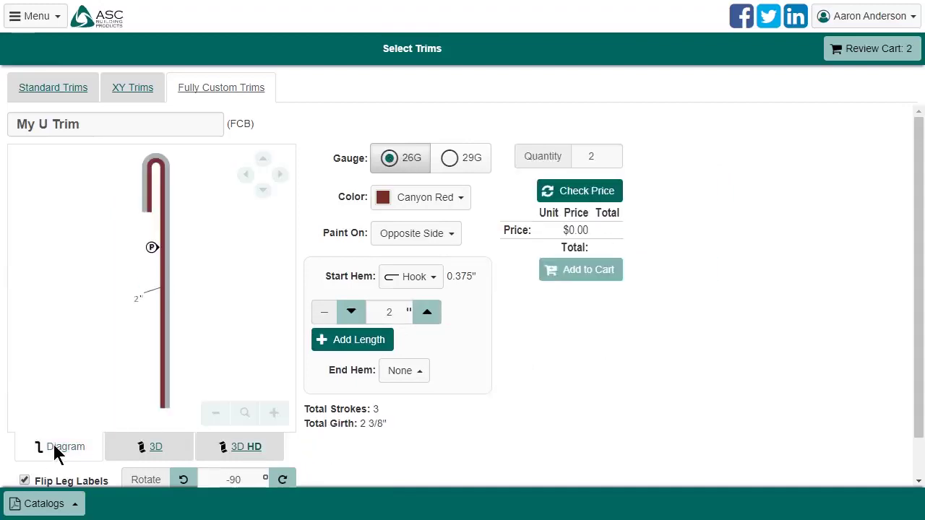
{"action": "left_click", "coordinate": [241, 386]}
- Review the $165.92 cart, checking My U Trim's editor and the enlarged Denali Green eave trim drawing
{"action": "left_click", "coordinate": [903, 49]}
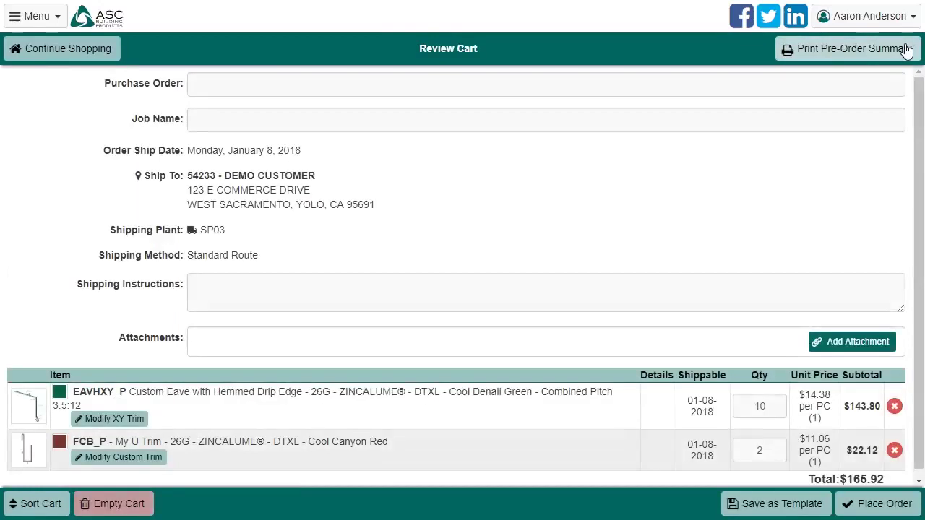
{"action": "left_click", "coordinate": [107, 460]}
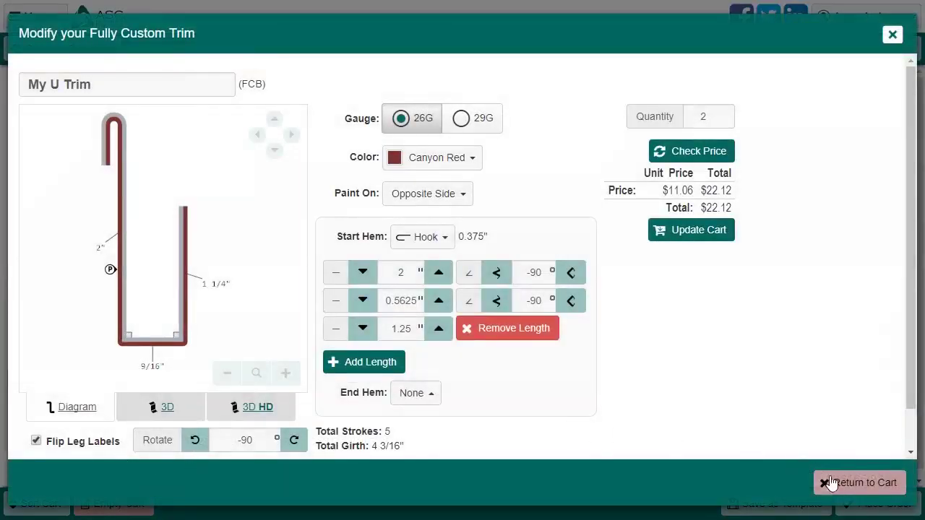
{"action": "left_click", "coordinate": [852, 482]}
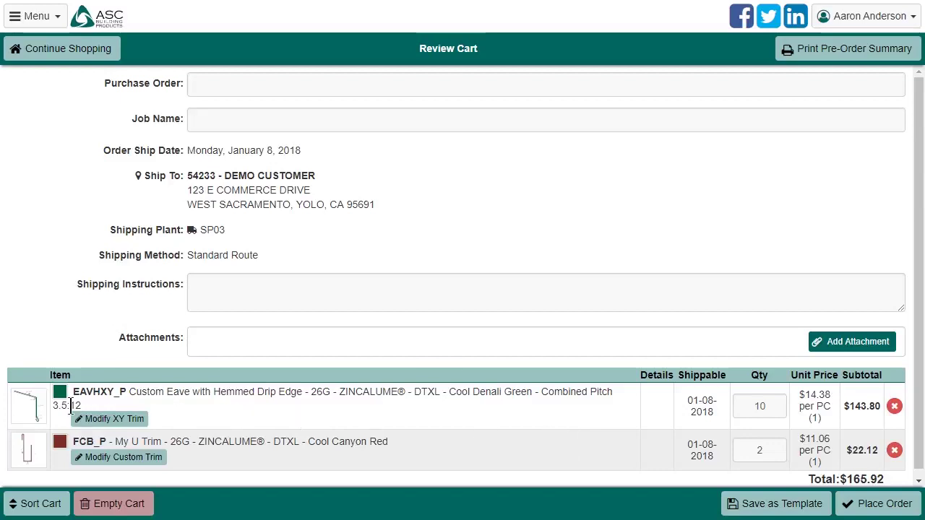
{"action": "left_click", "coordinate": [31, 409]}
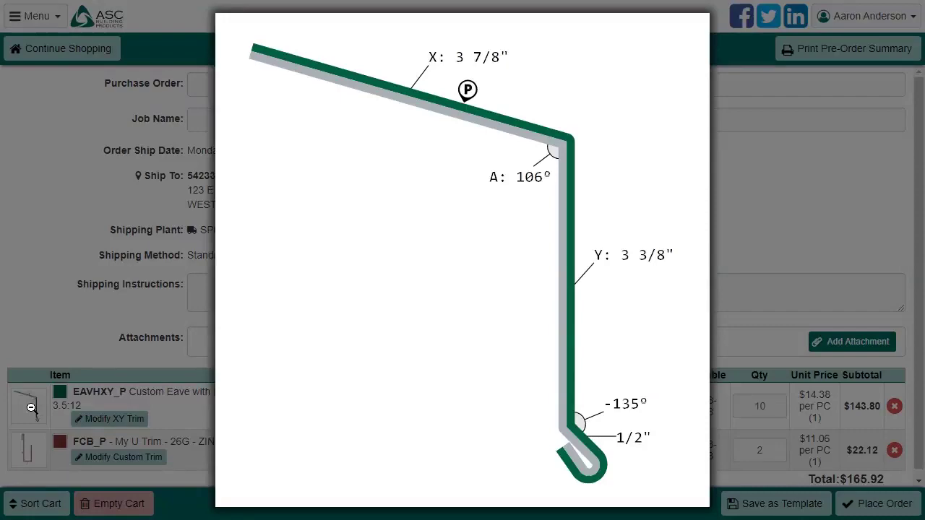
{"action": "left_click", "coordinate": [450, 383]}
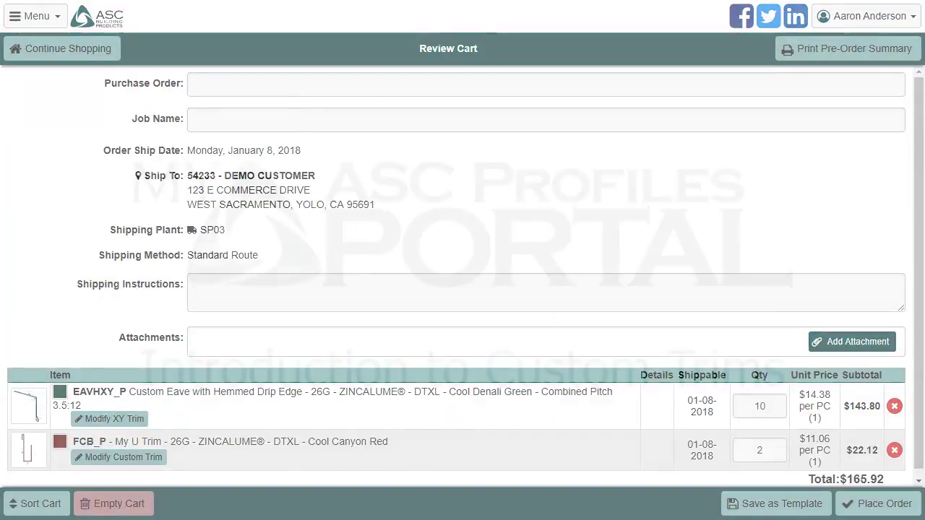